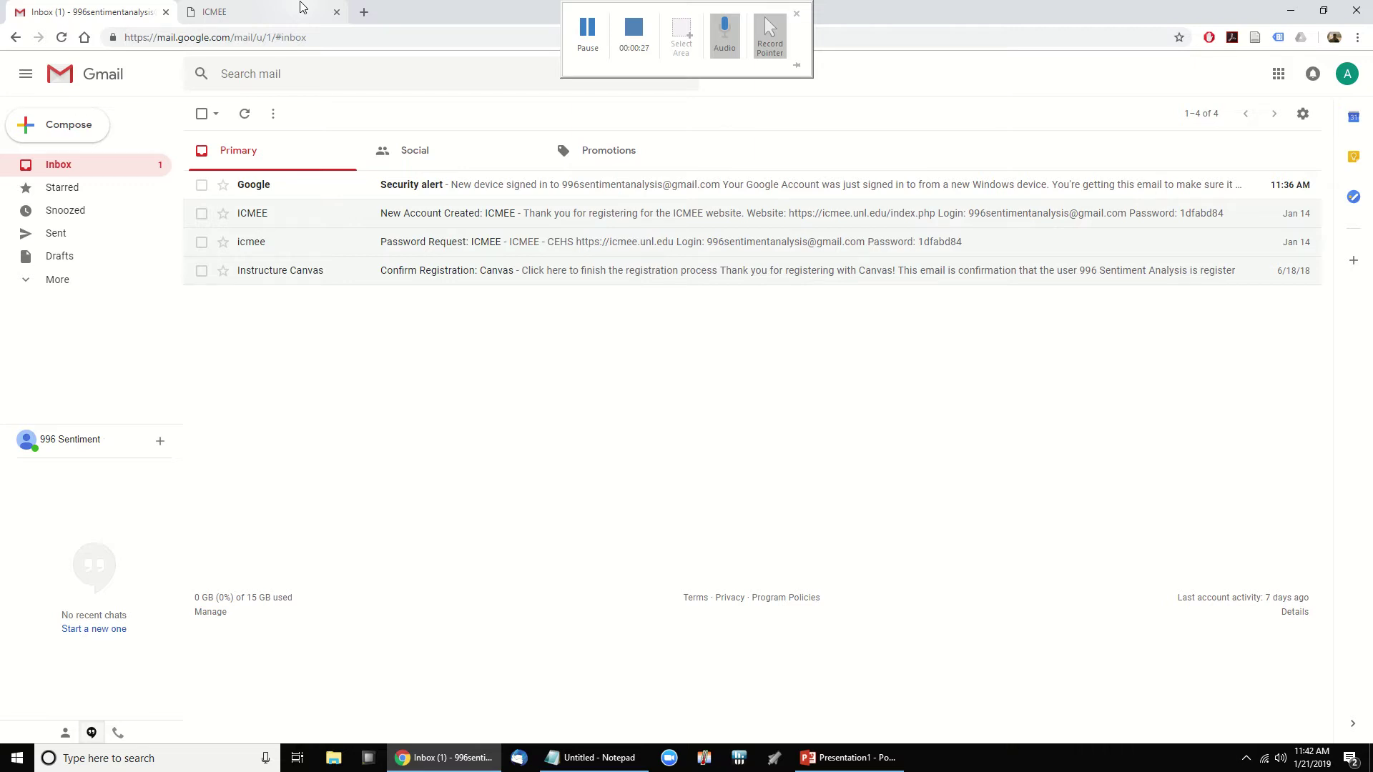
# Open the "New Account Created: ICMEE" email and check its sender address
pyautogui.click(435, 216)
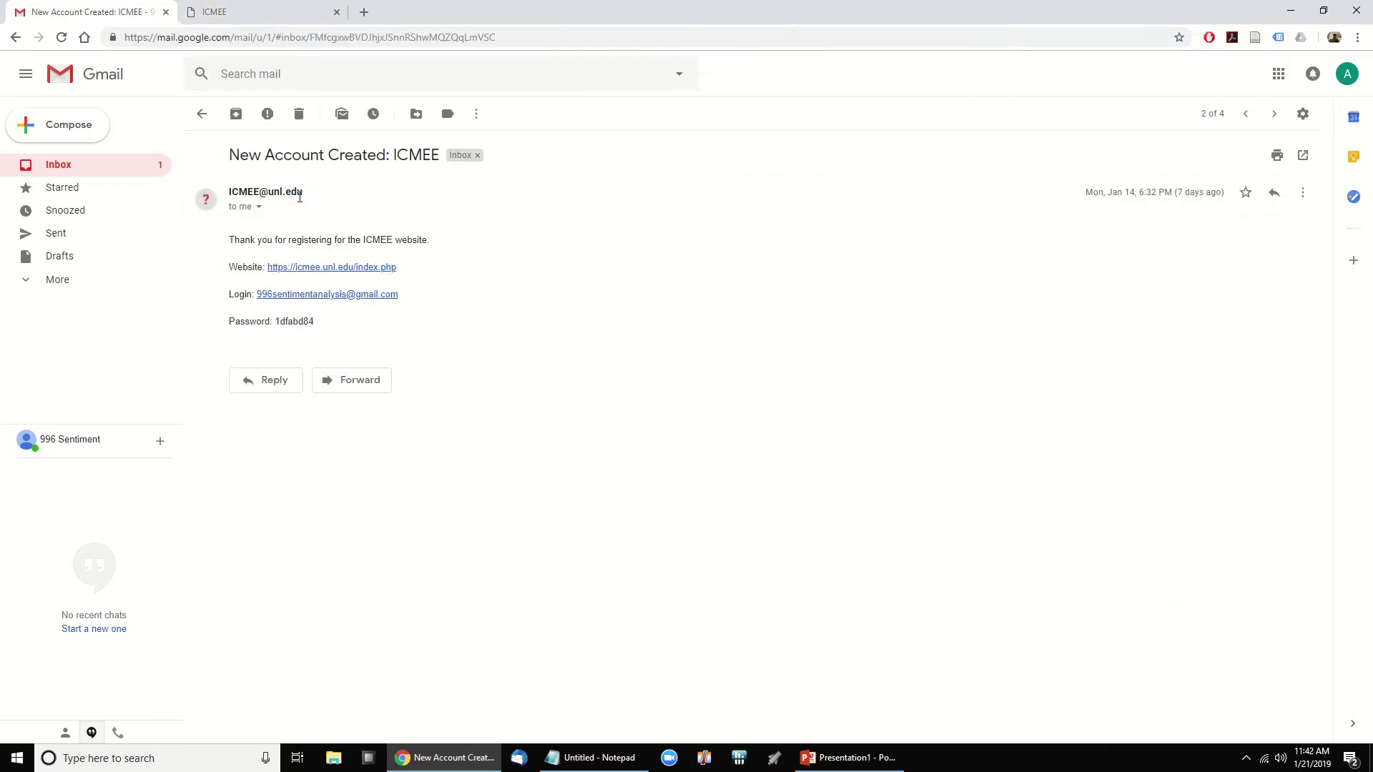
pyautogui.moveTo(308, 195); pyautogui.dragTo(227, 194)
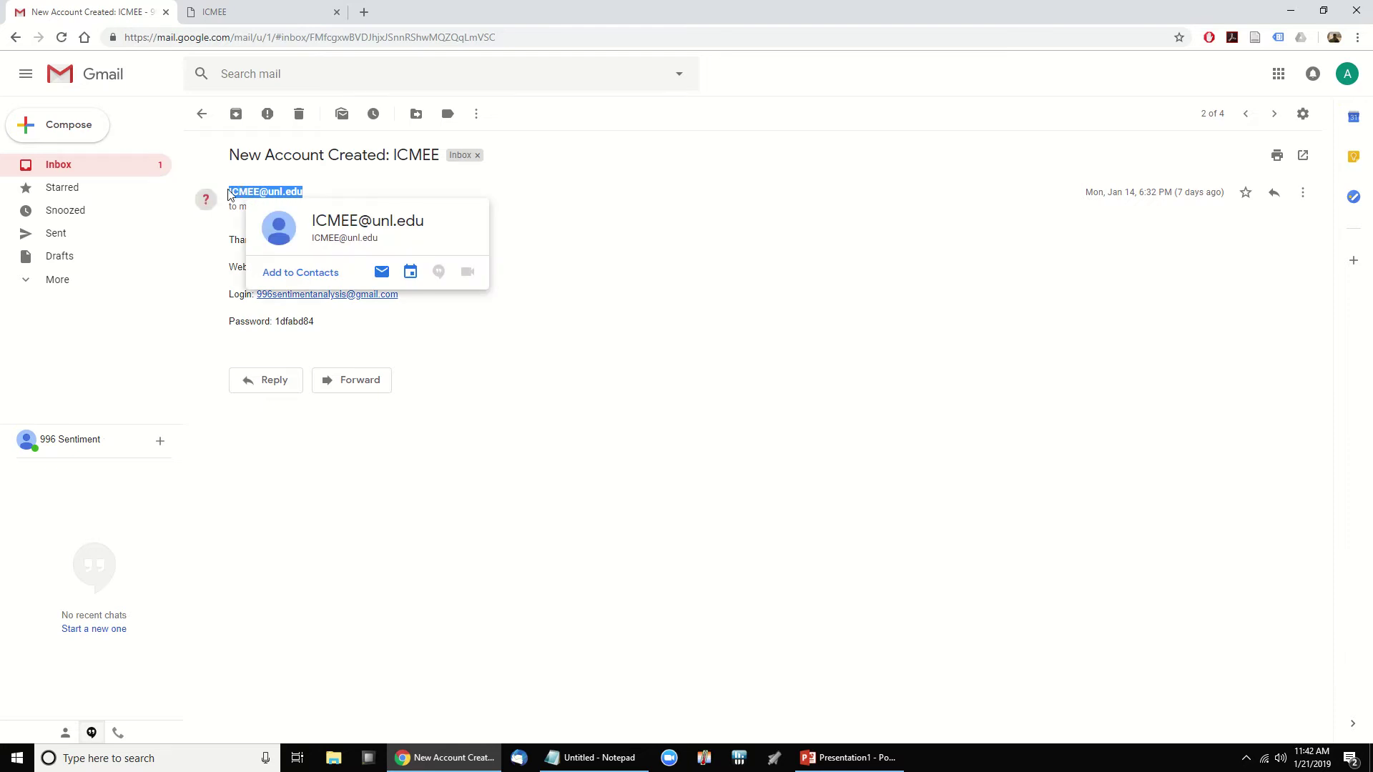
pyautogui.click(492, 447)
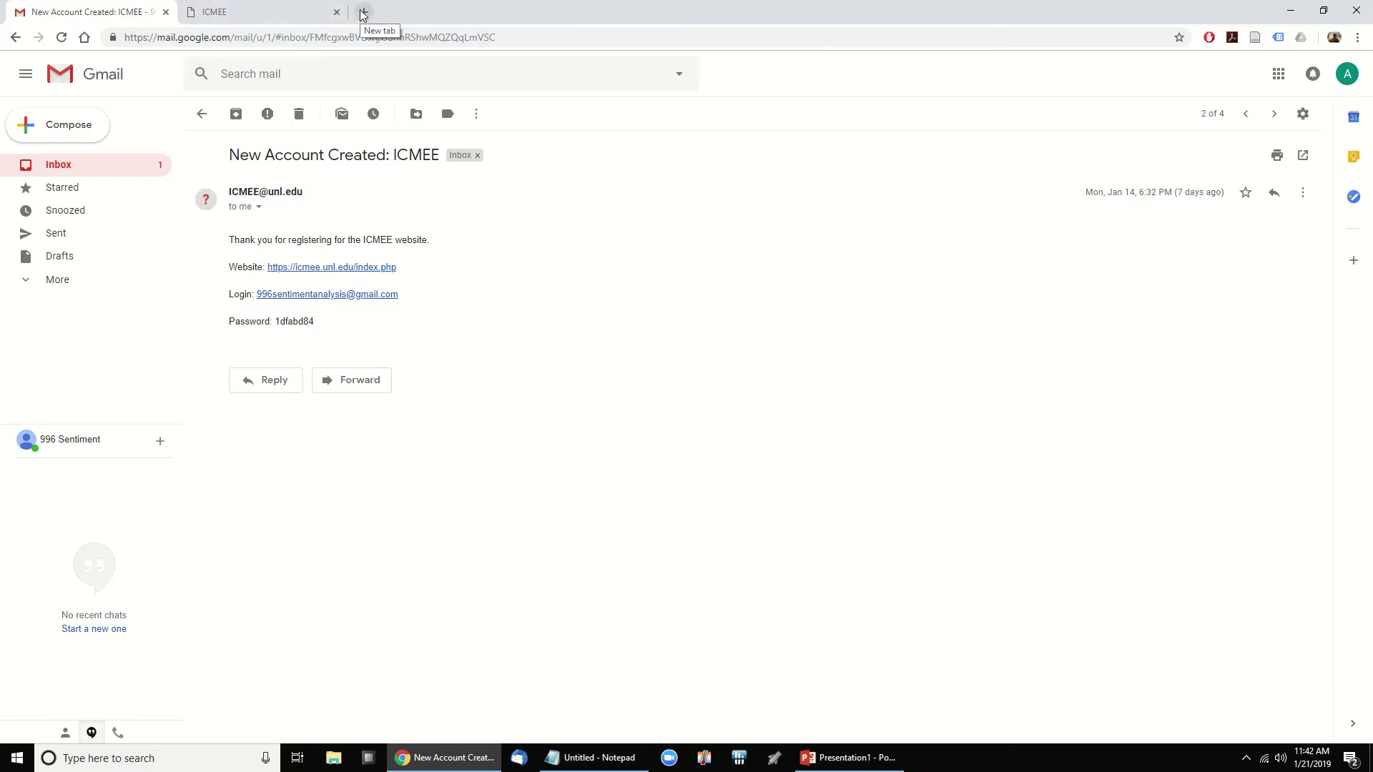
# Bring up the ICMEE sign-in page and check the group ID noted in Notepad
pyautogui.click(314, 13)
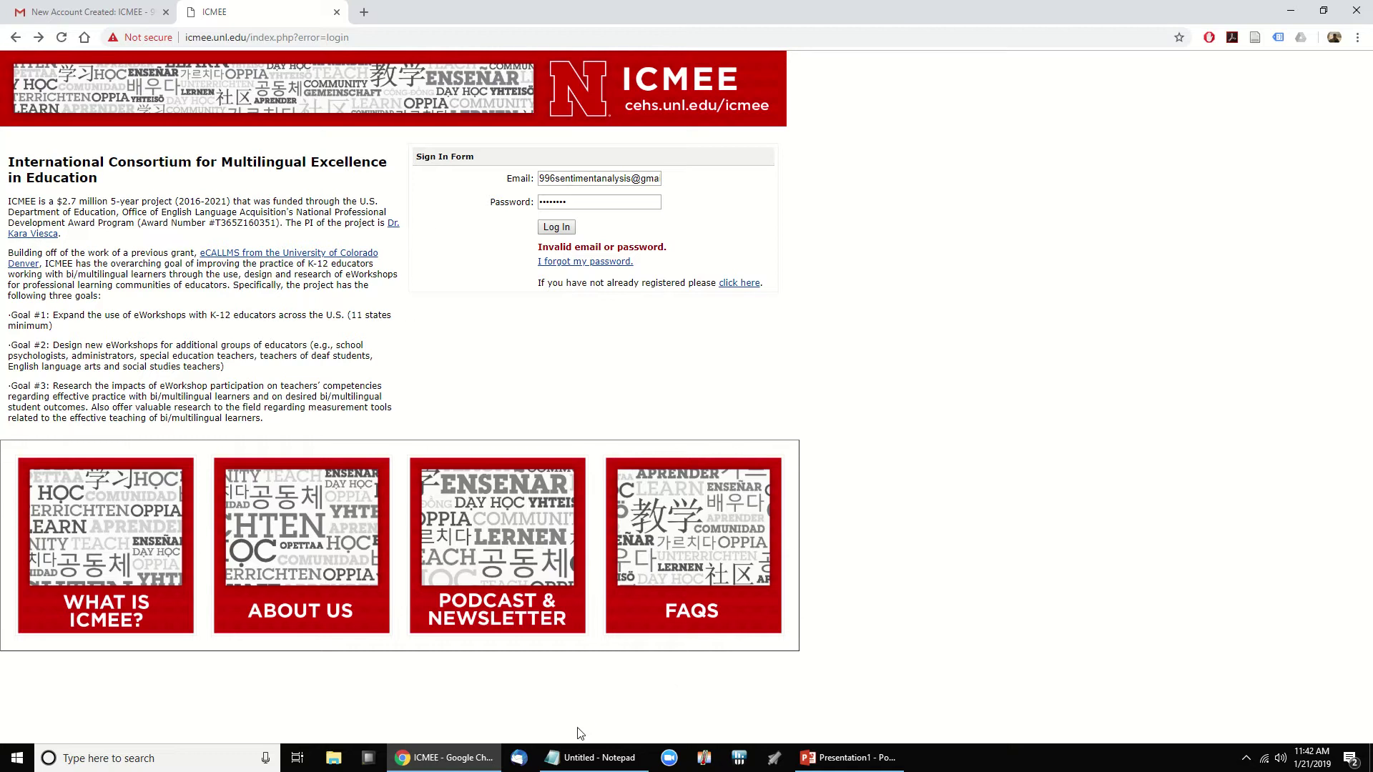
pyautogui.moveTo(581, 760)
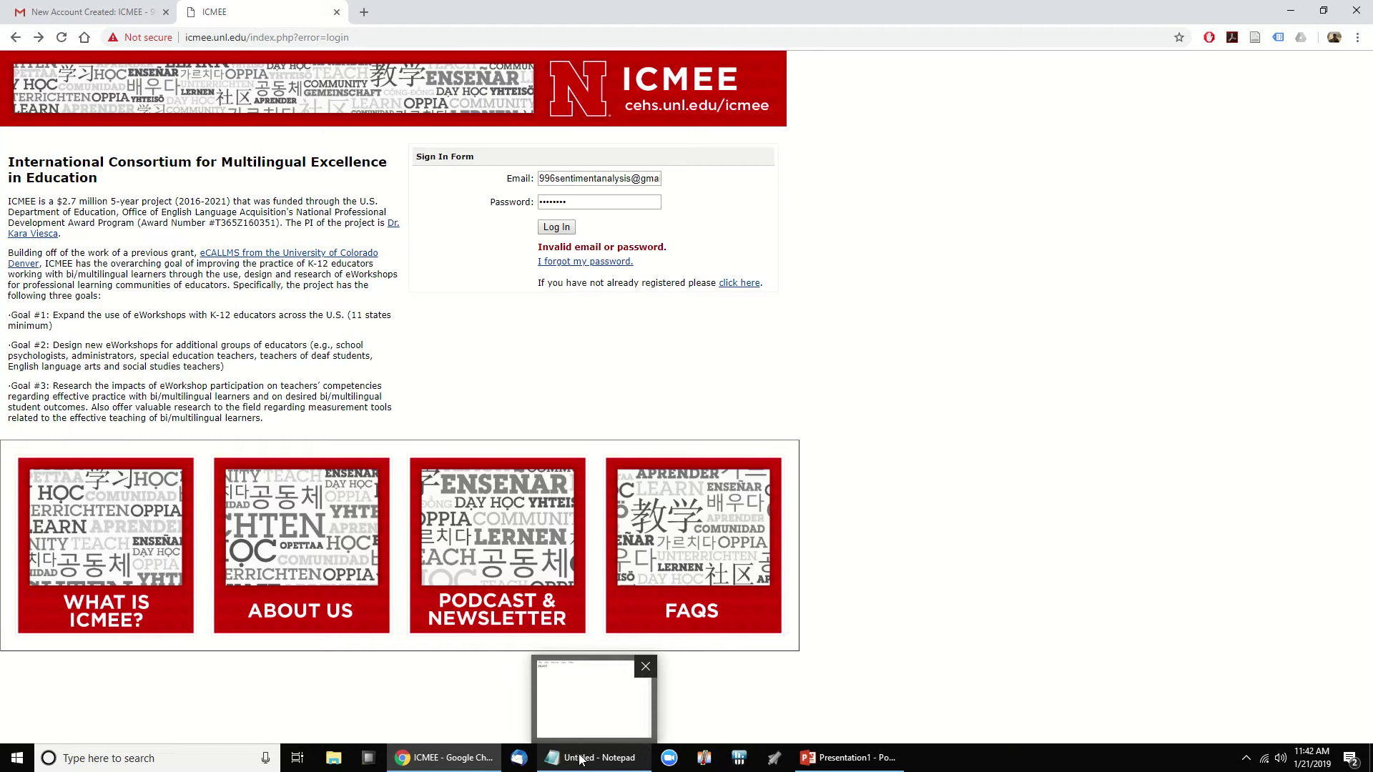
pyautogui.click(581, 759)
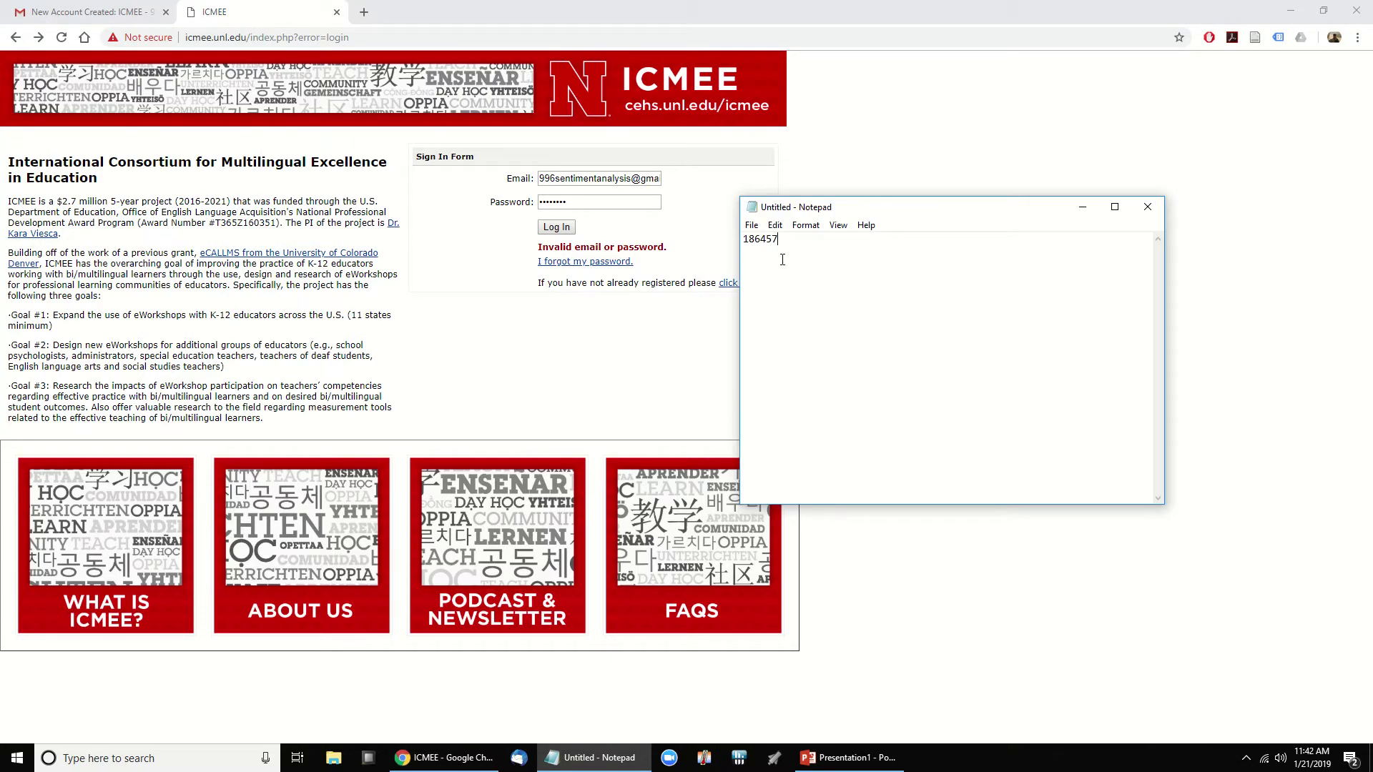
pyautogui.moveTo(782, 247); pyautogui.dragTo(740, 244)
pyautogui.click(706, 326)
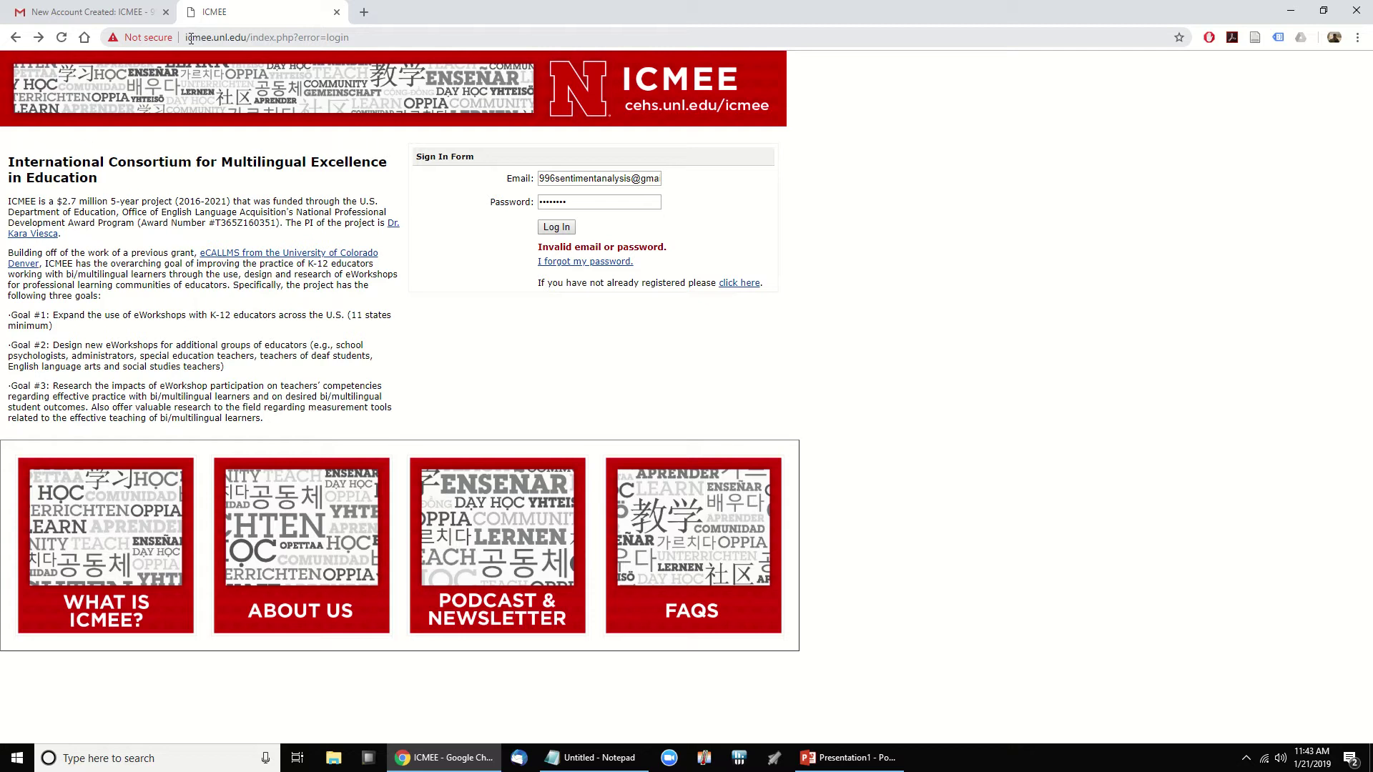
# Load icmee.unl.edu in a new browser tab
pyautogui.moveTo(186, 37); pyautogui.dragTo(246, 41)
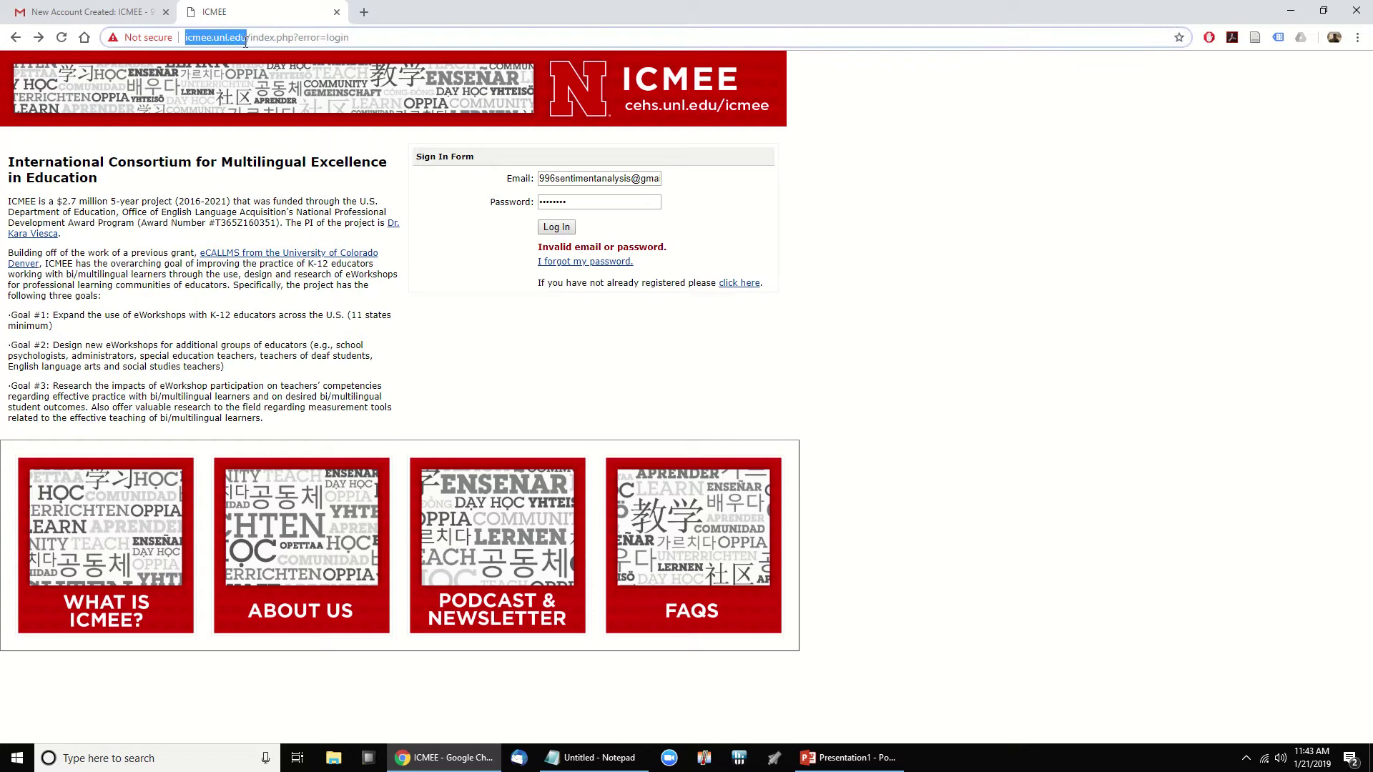
pyautogui.click(364, 12)
pyautogui.write('ic')
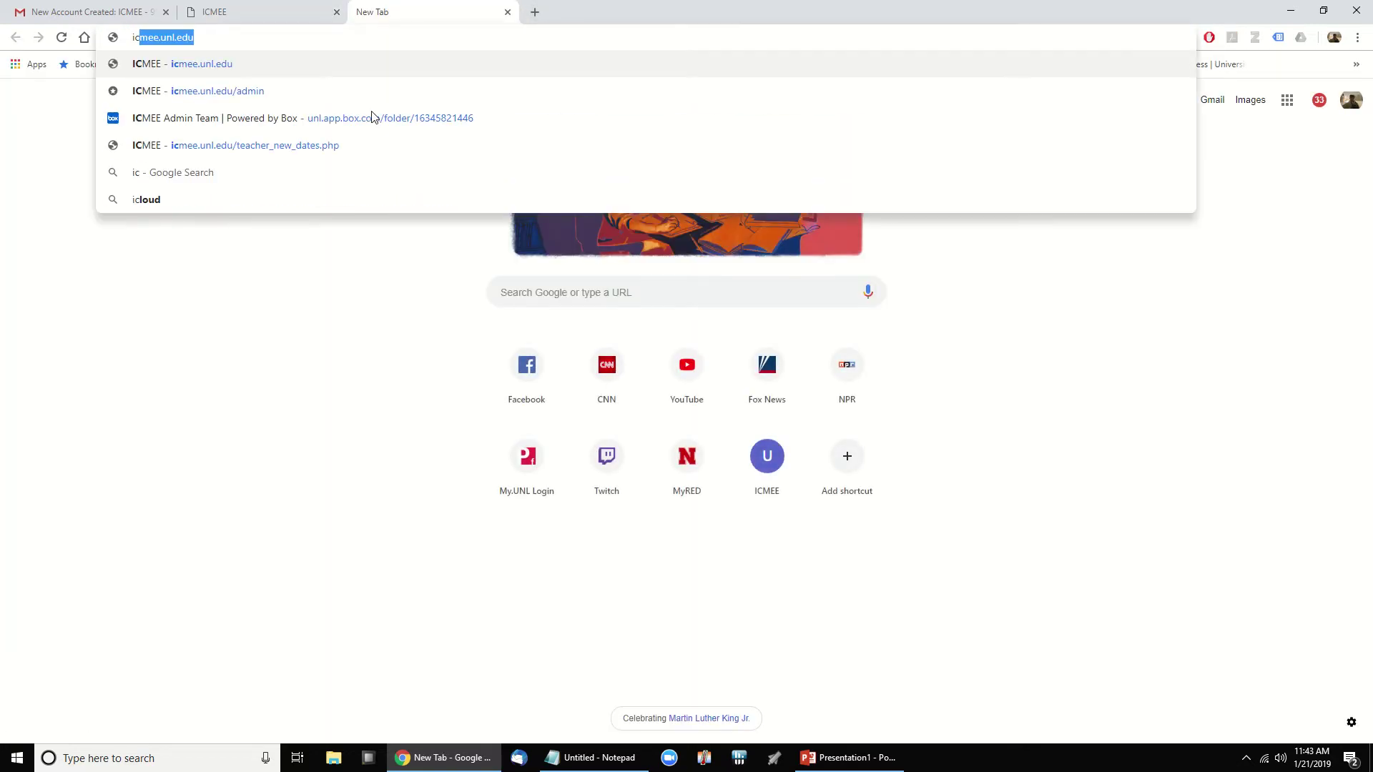
pyautogui.write('mee.unl.edu')
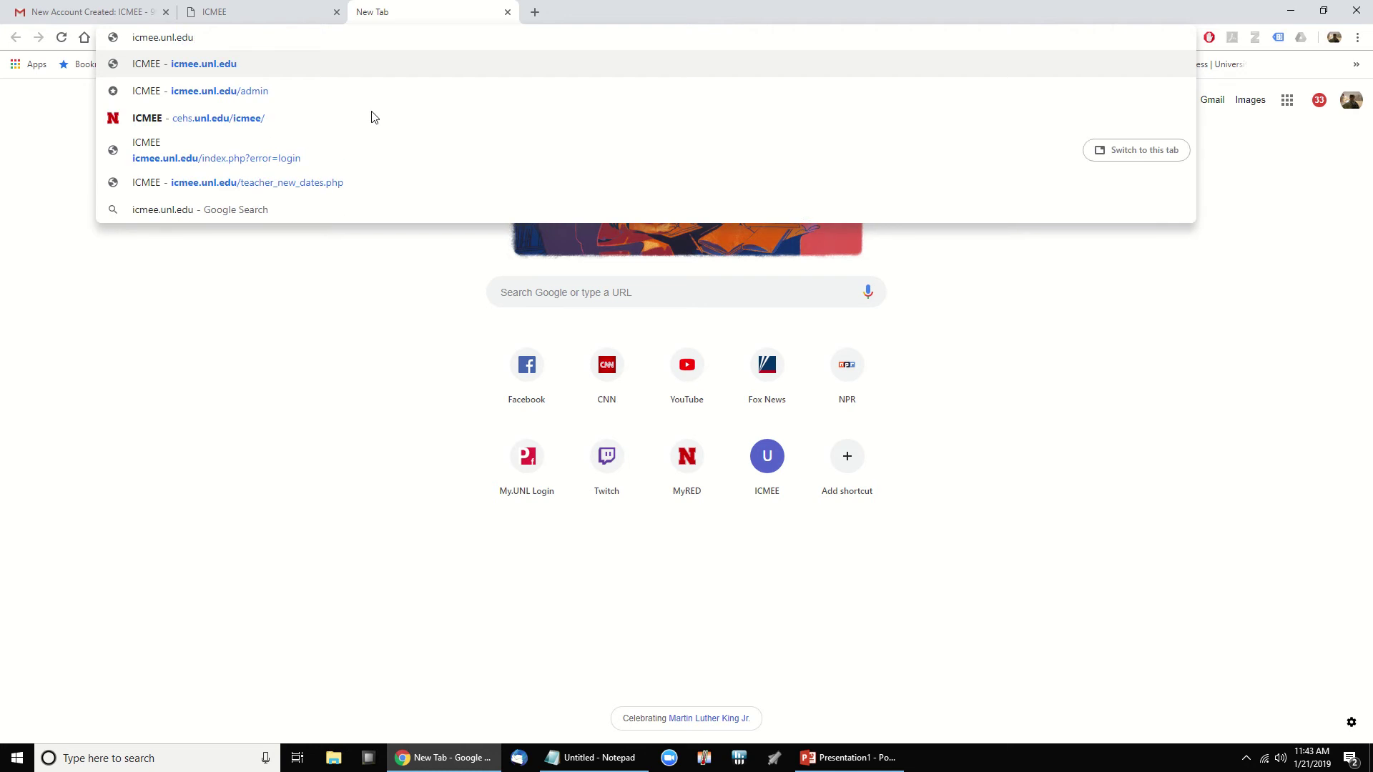
pyautogui.press('Return')
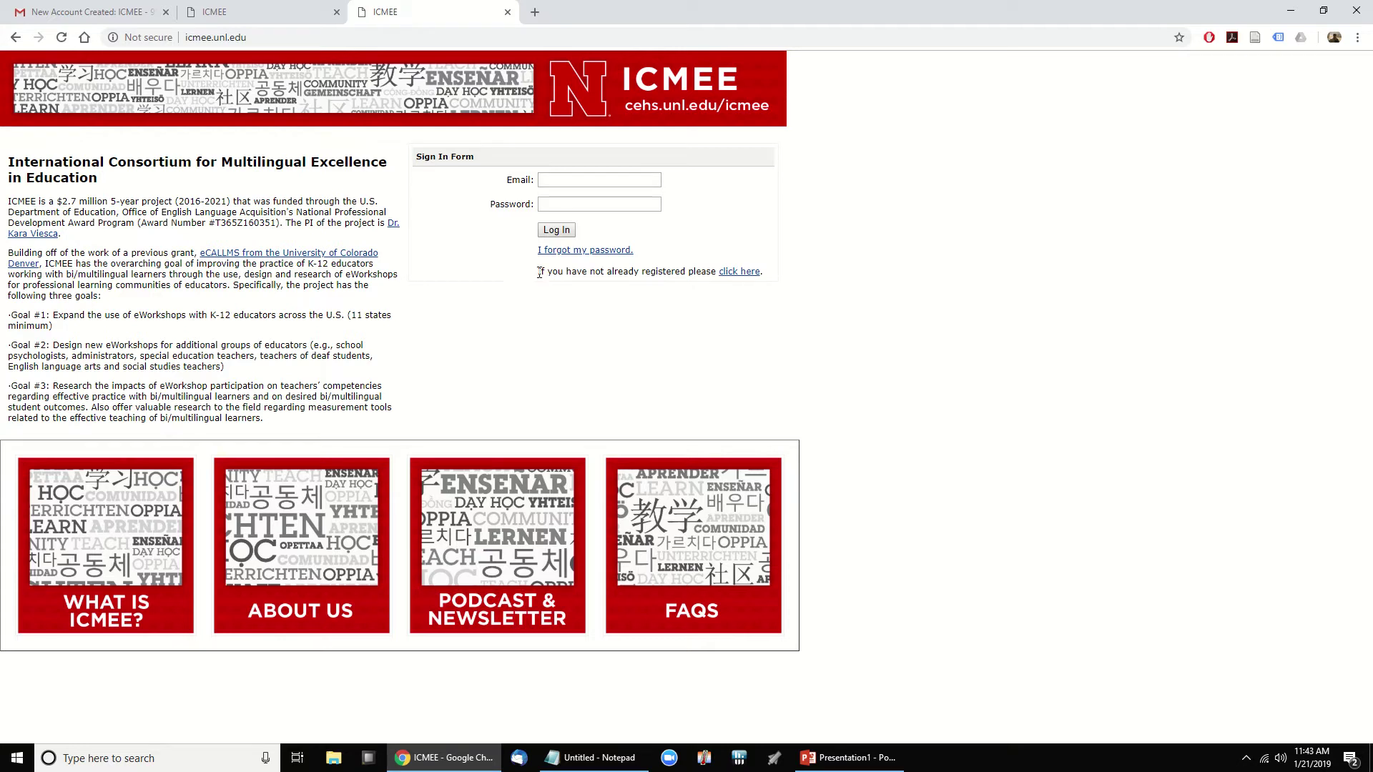
# Open the ICMEE registration form for unregistered visitors in a new tab and bring it to the front
pyautogui.moveTo(537, 272); pyautogui.dragTo(754, 277)
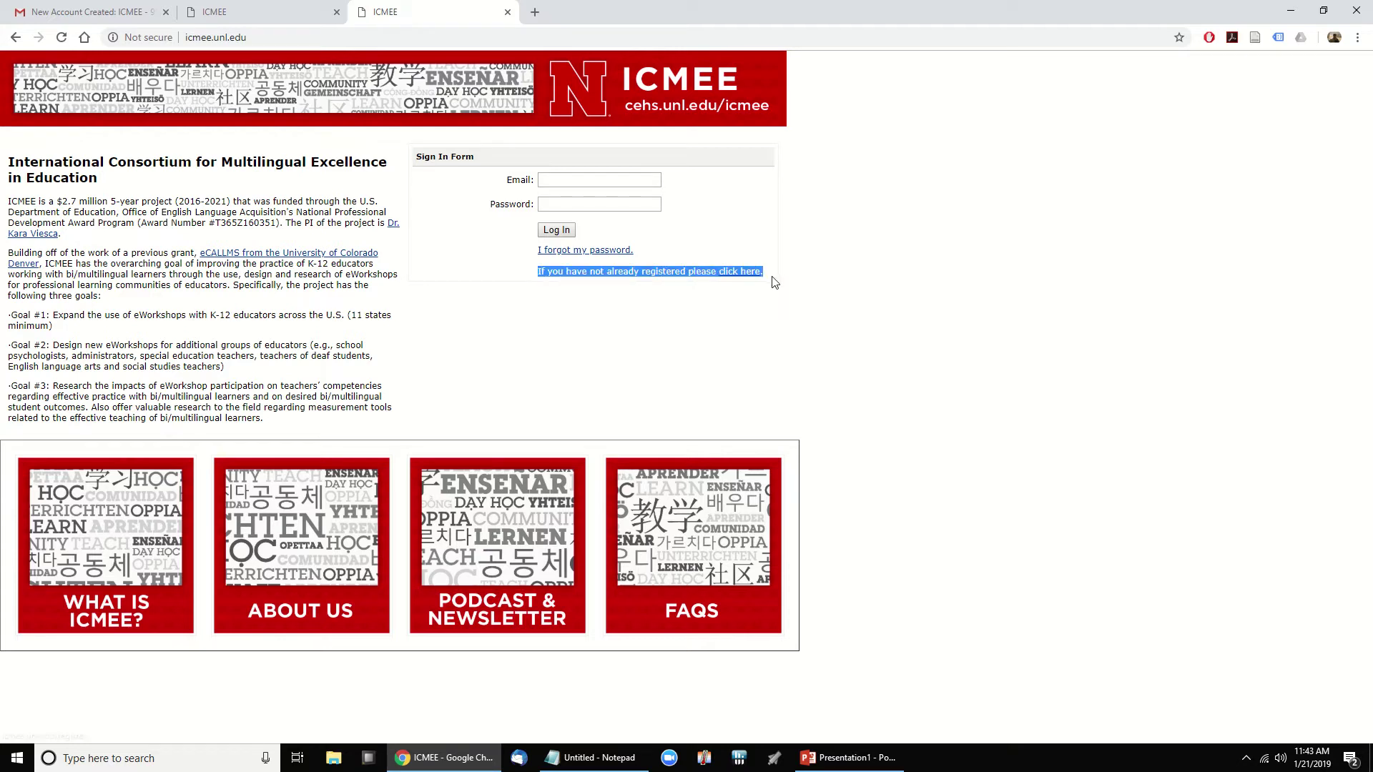
pyautogui.click(708, 300)
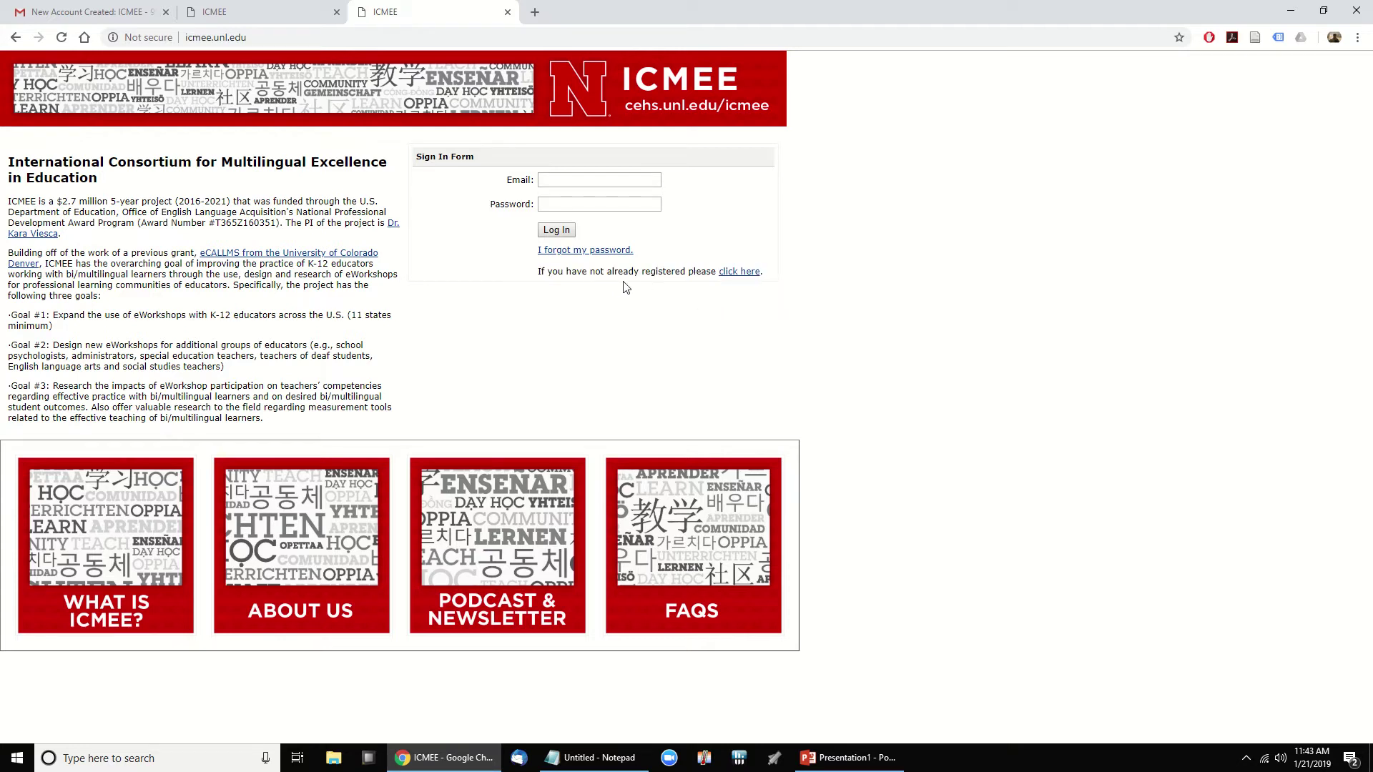
pyautogui.middleClick(736, 279)
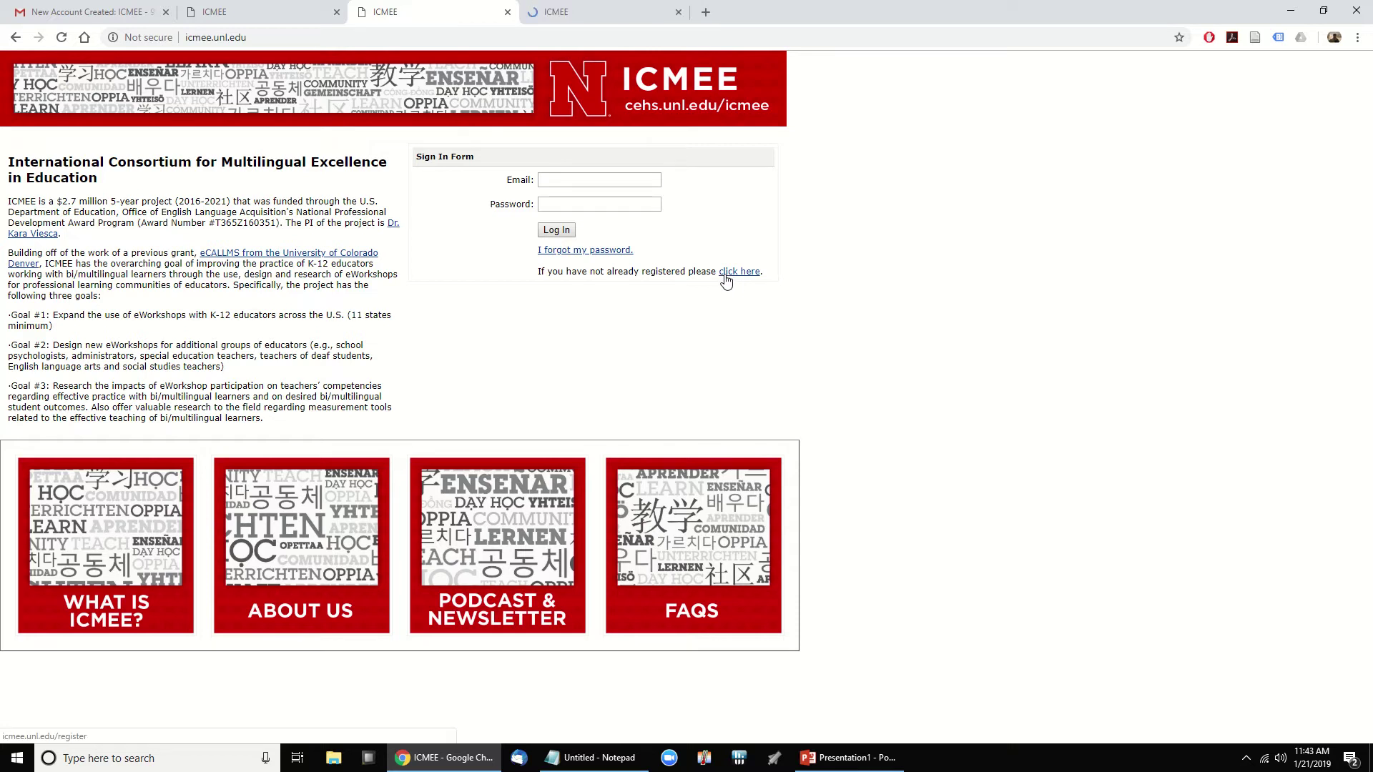
pyautogui.click(554, 8)
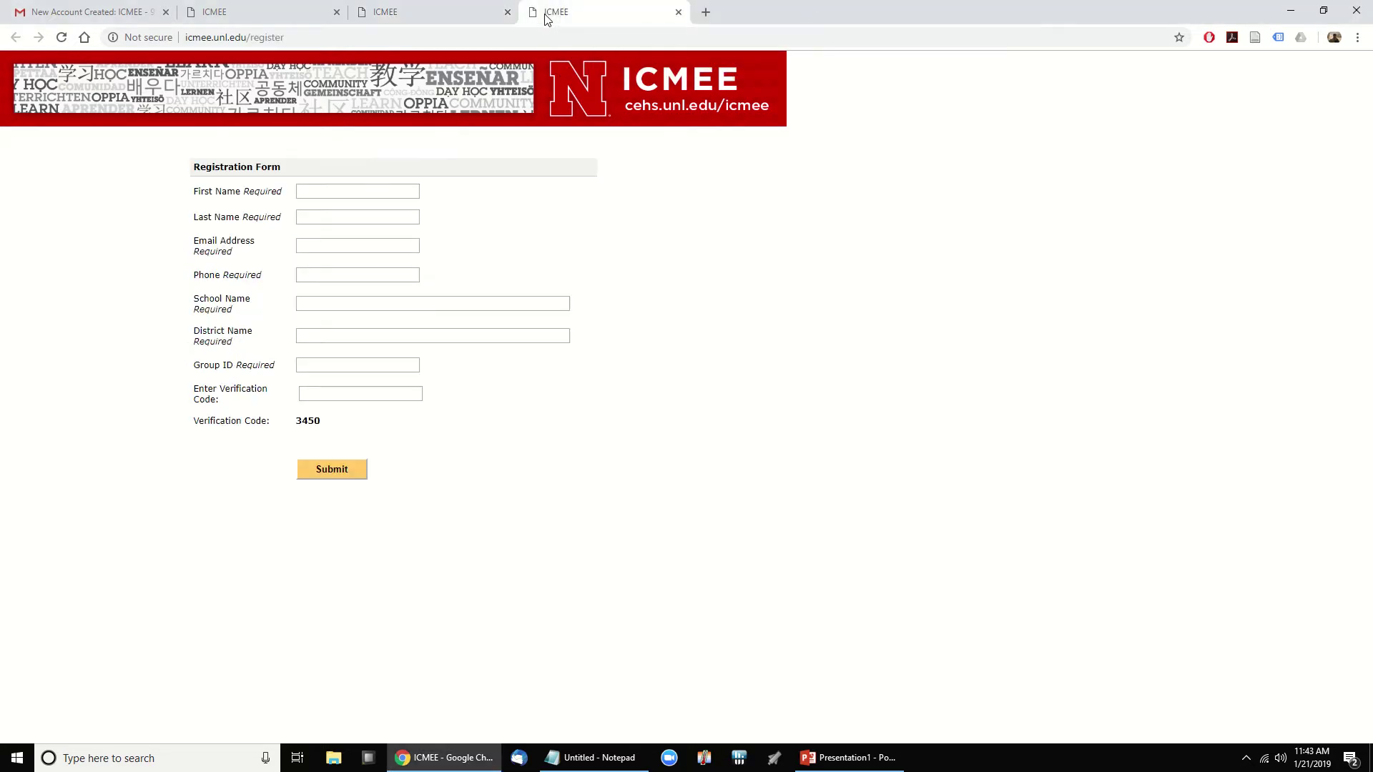
# Fill the registration form with "Your First Name" as first name, "Last Name" as last name and "email address" as email
pyautogui.click(373, 191)
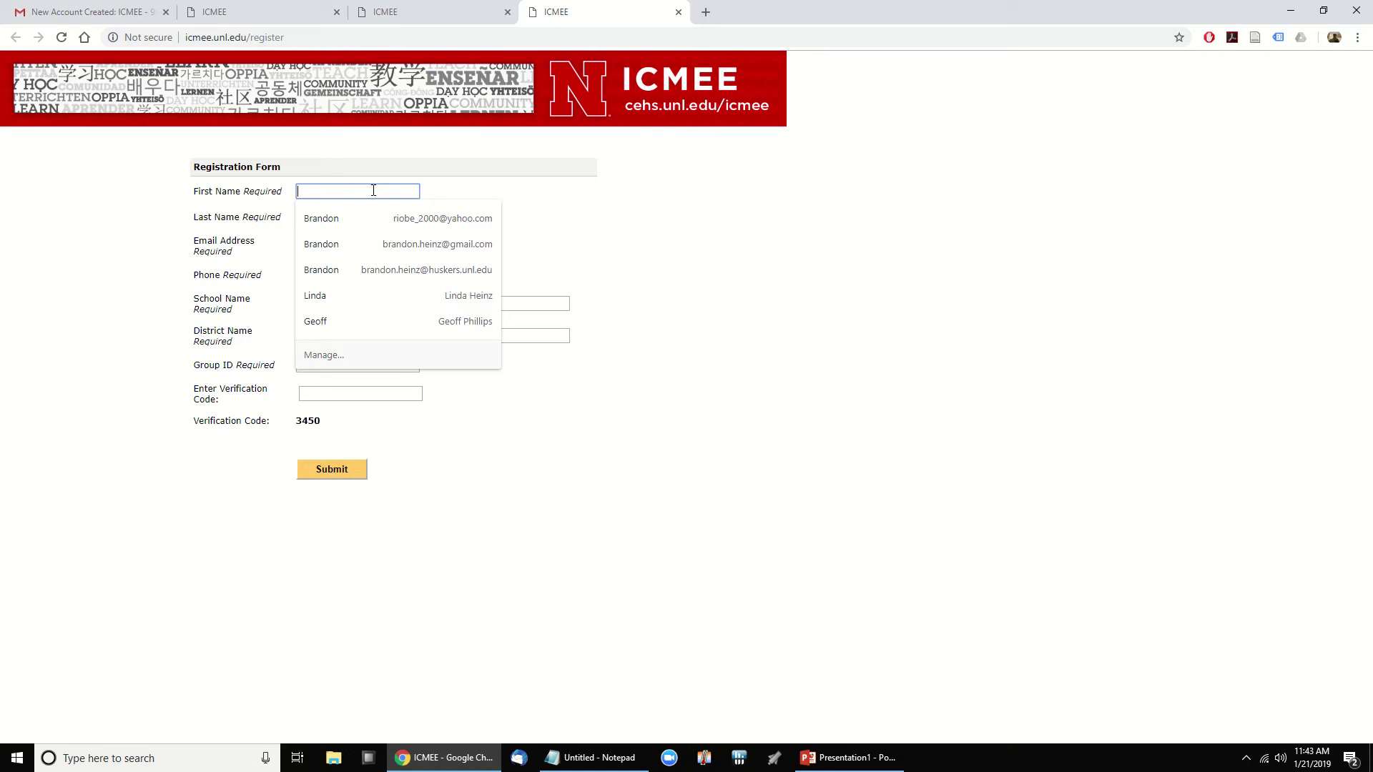
pyautogui.write('Your Fir')
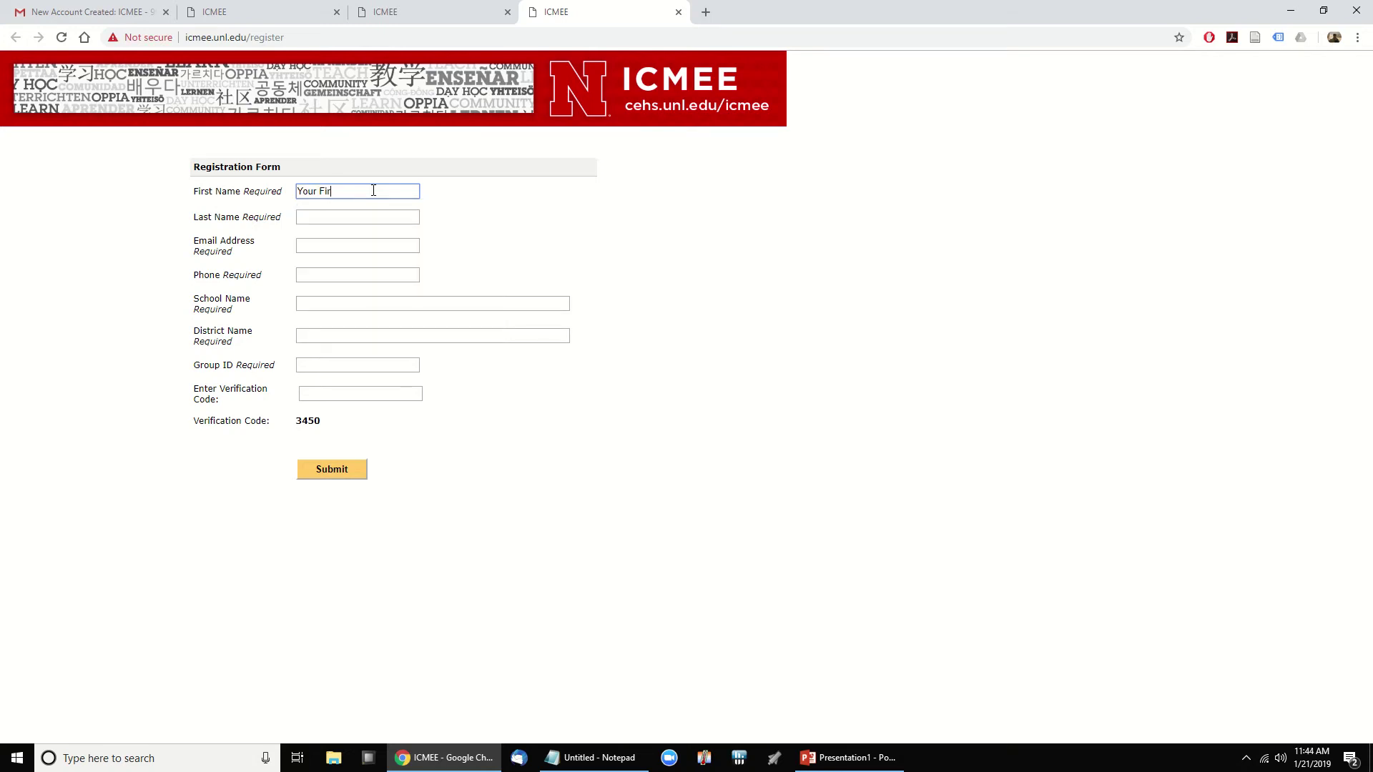
pyautogui.write('st Name')
pyautogui.press('Tab')
pyautogui.write('Last Name')
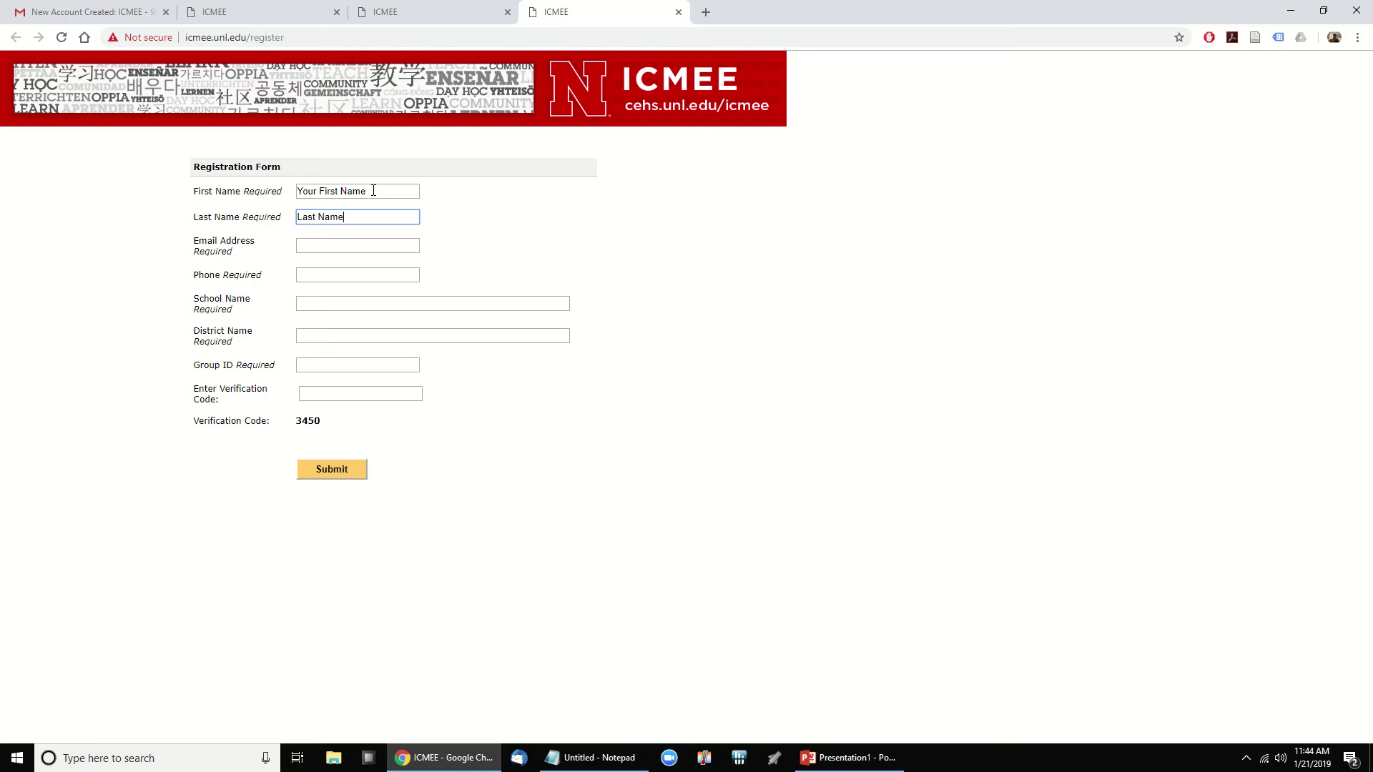
pyautogui.press('Tab')
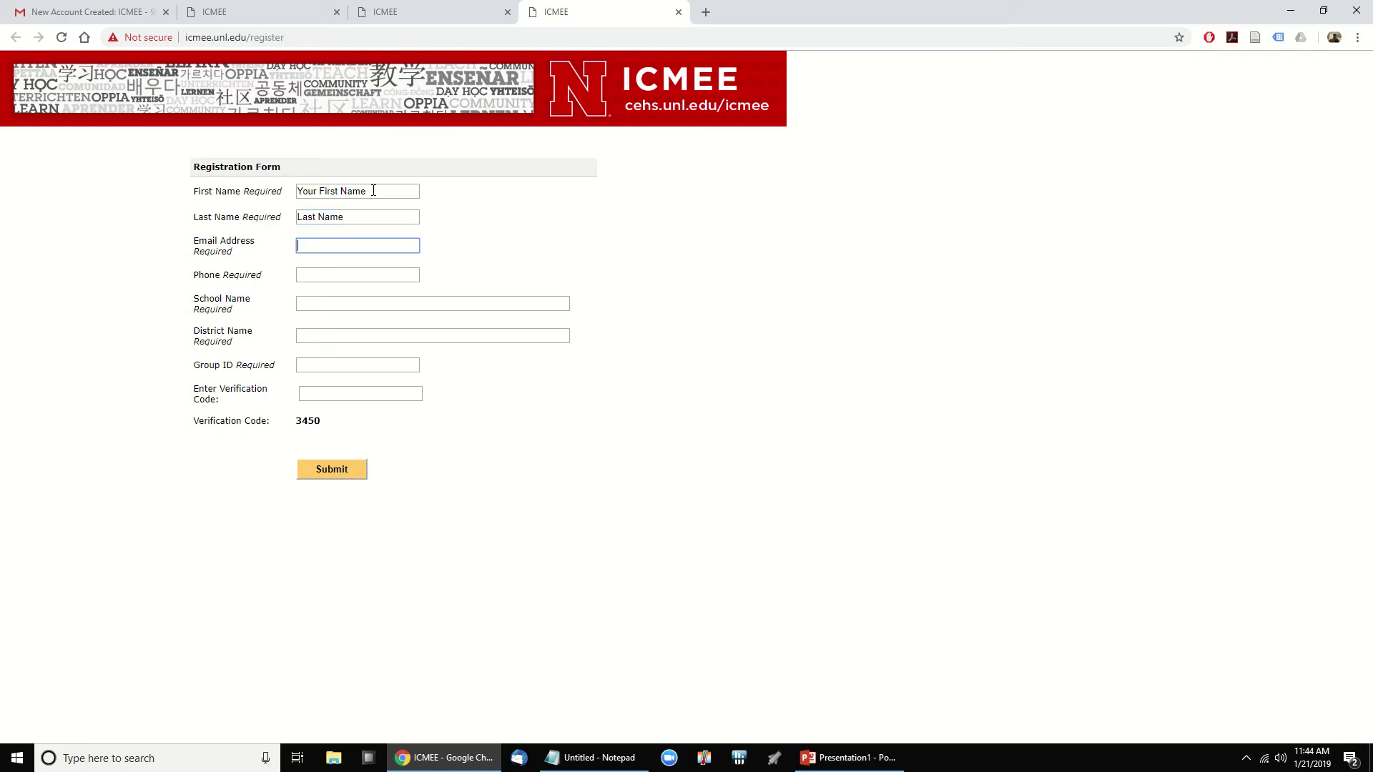
pyautogui.write('email address')
pyautogui.press('Tab')
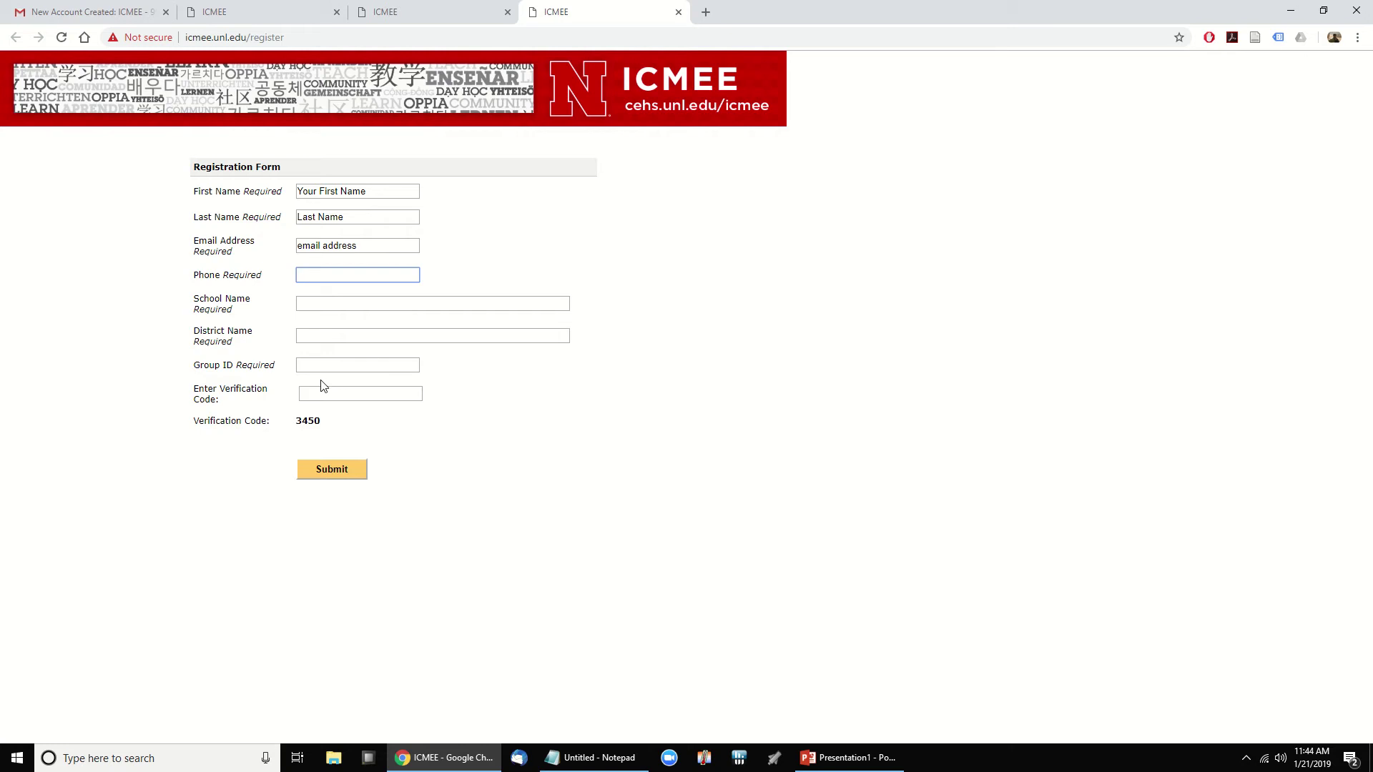
# Review the School Name and Group ID fields, checking the group ID noted in Notepad
pyautogui.click(320, 305)
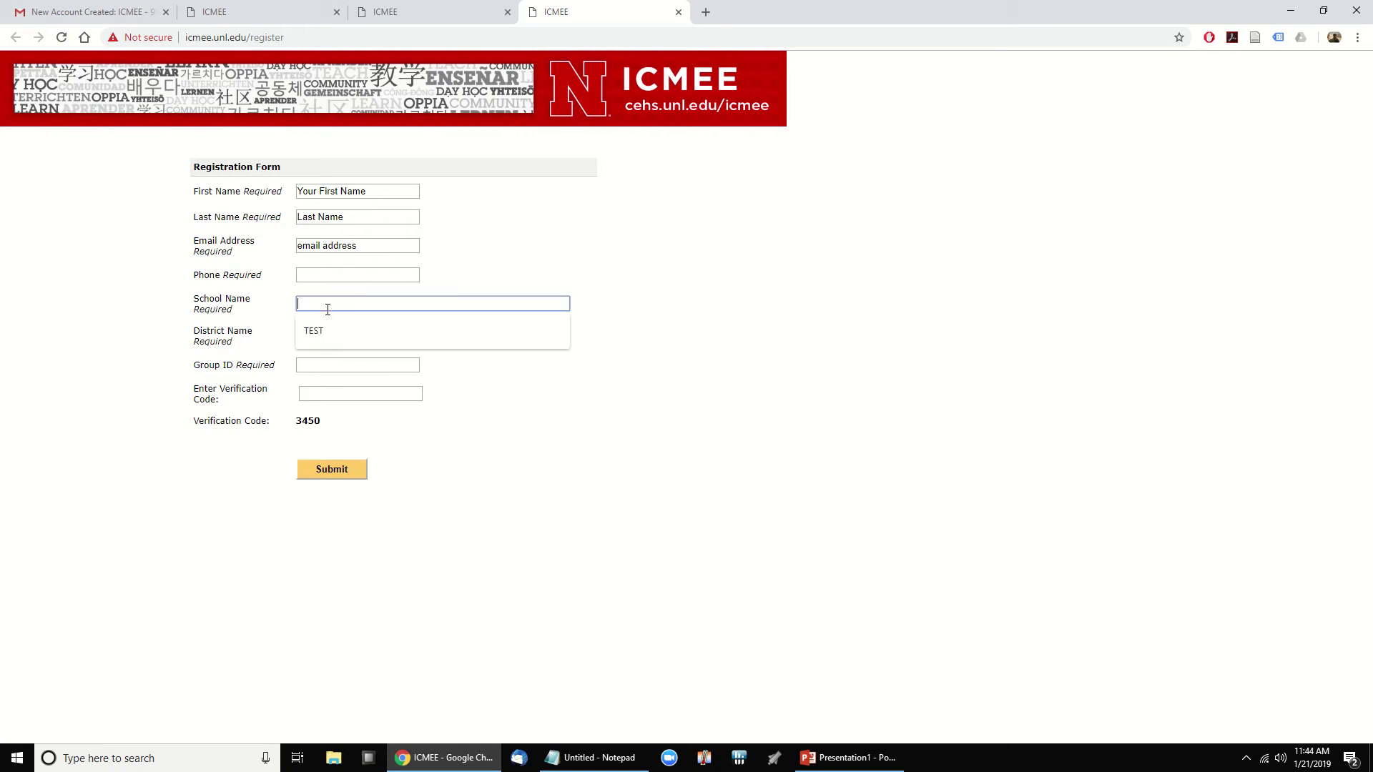
pyautogui.click(192, 316)
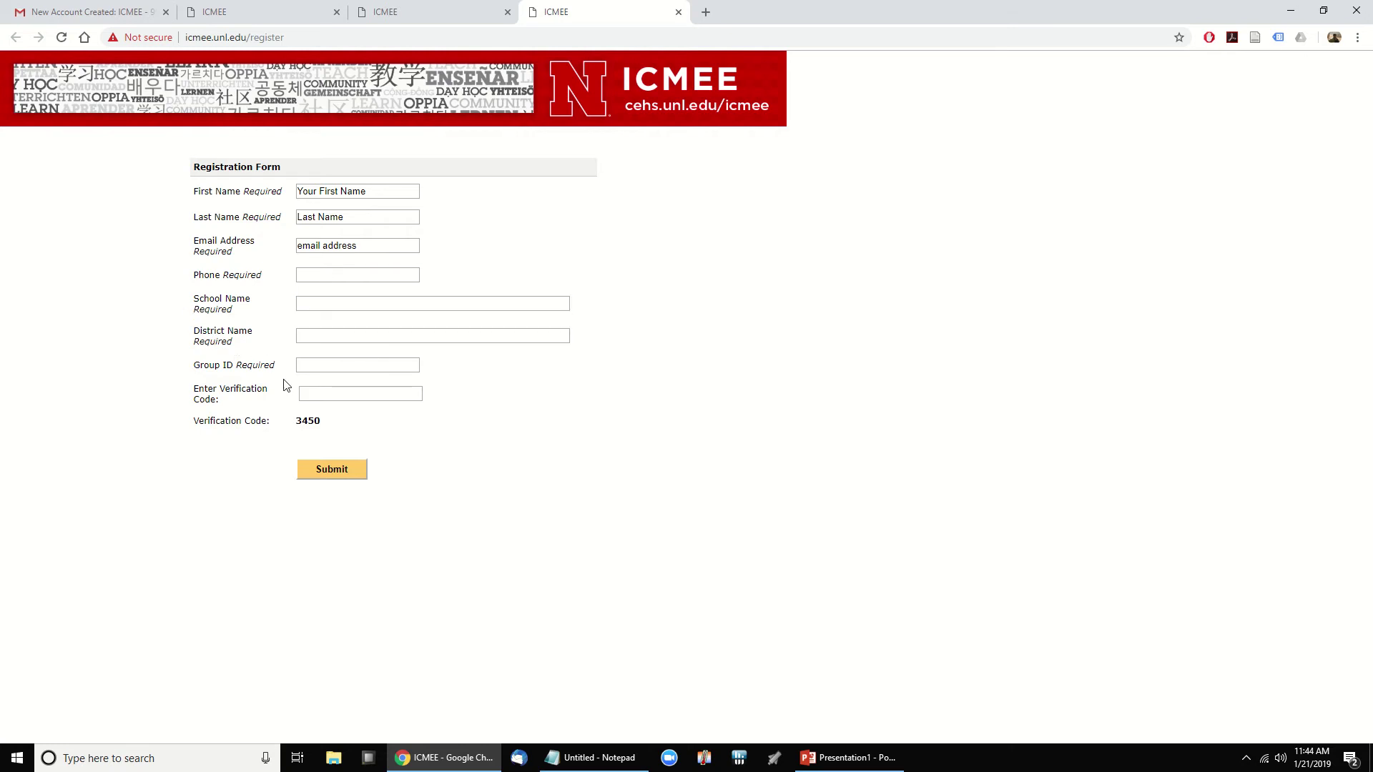
pyautogui.click(317, 365)
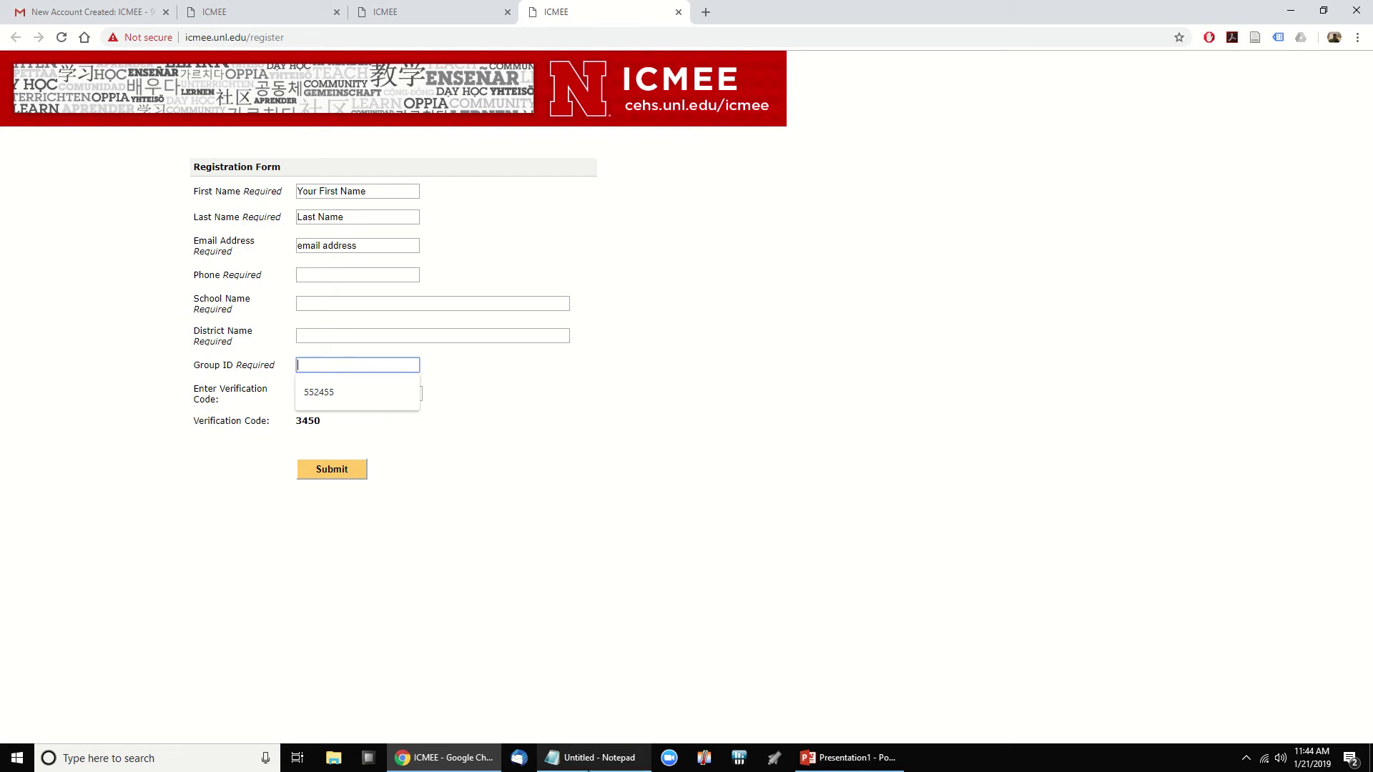
pyautogui.click(593, 758)
pyautogui.click(816, 386)
pyautogui.moveTo(787, 275); pyautogui.dragTo(721, 244)
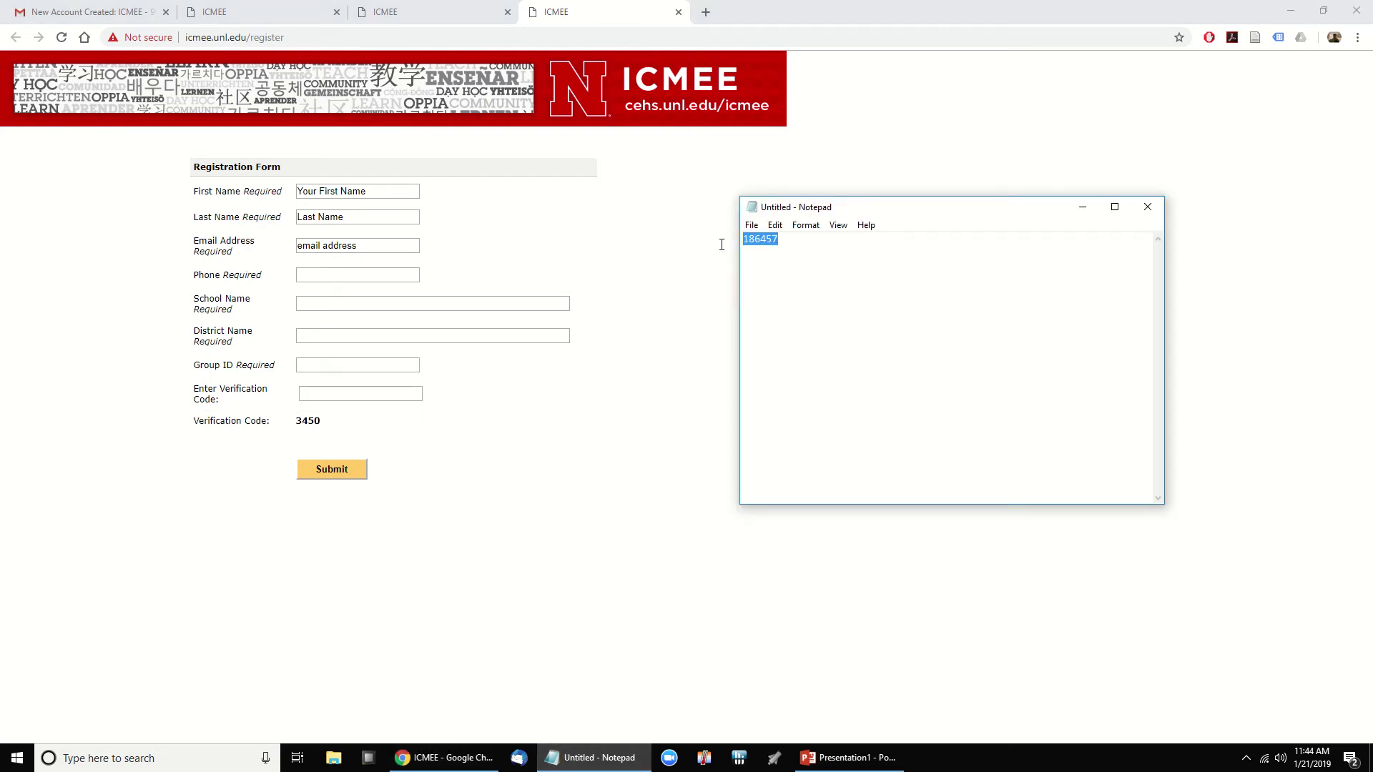
pyautogui.click(360, 363)
pyautogui.doubleClick(339, 365)
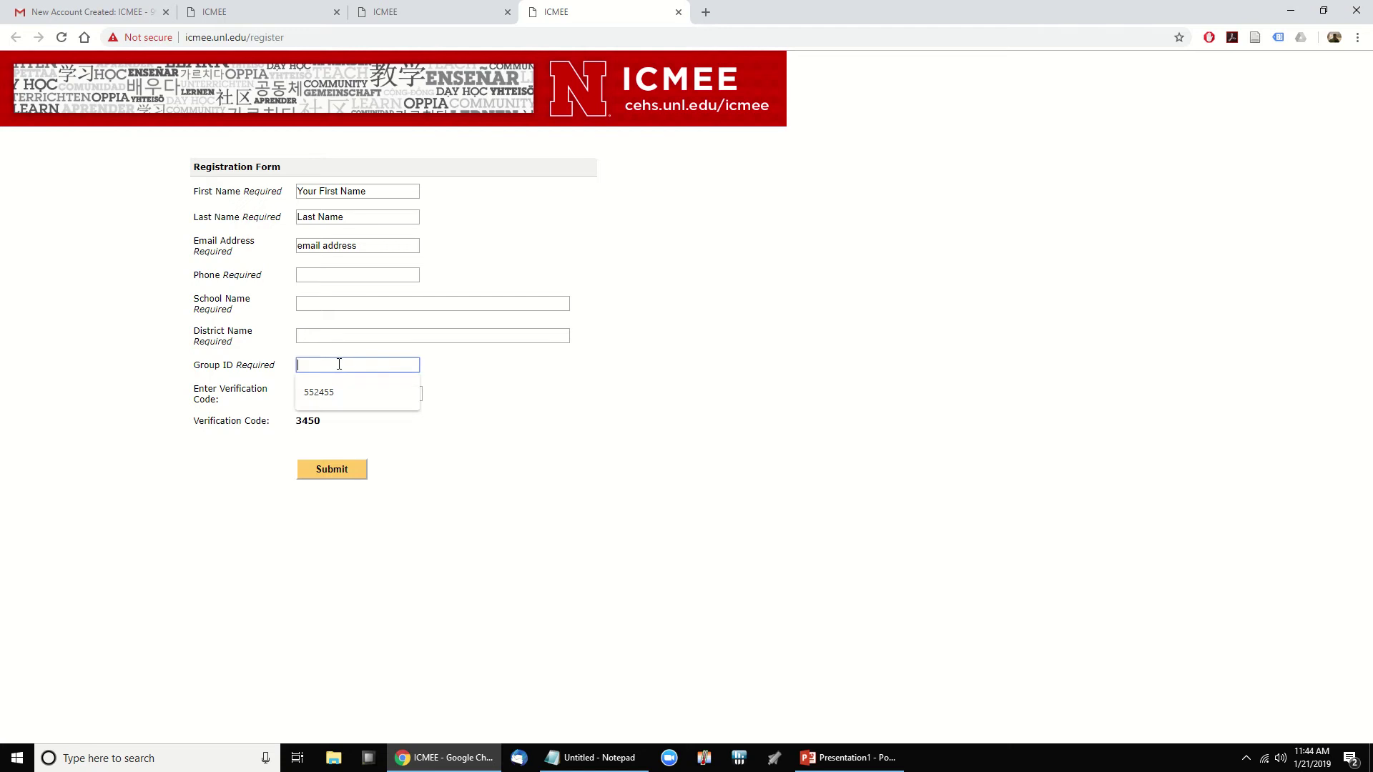
pyautogui.click(203, 366)
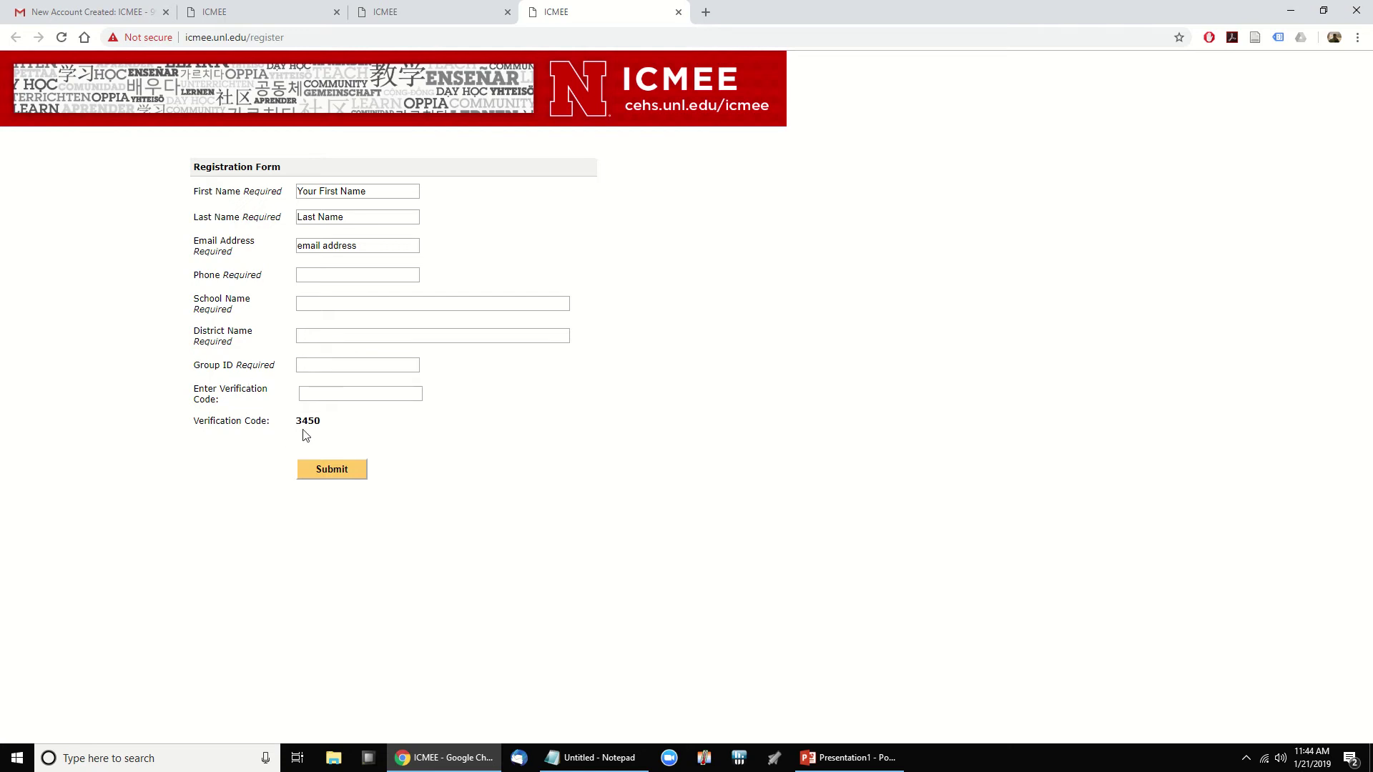
# Examine the displayed verification code, its entry field and the Email Address entry on the registration form
pyautogui.moveTo(297, 424); pyautogui.dragTo(331, 429)
pyautogui.click(354, 429)
pyautogui.click(322, 396)
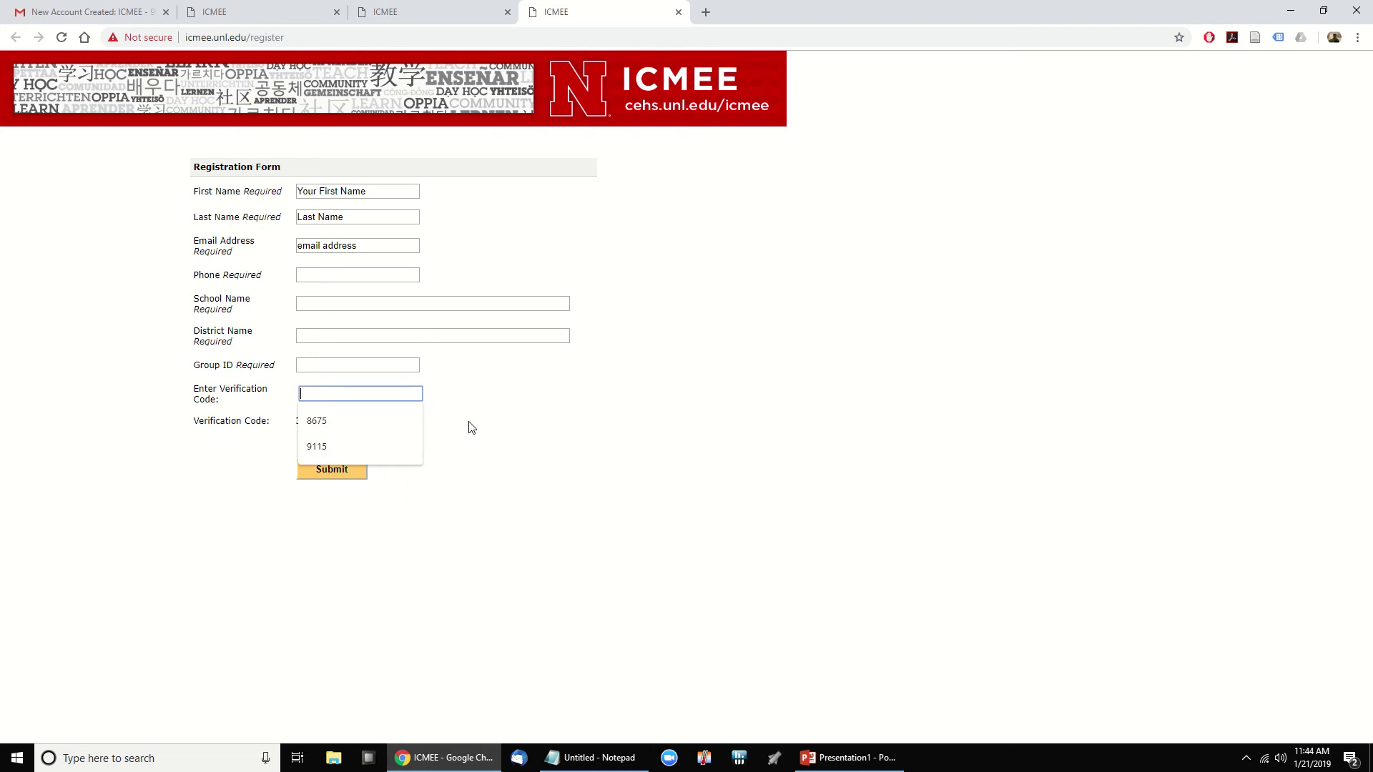
pyautogui.click(439, 452)
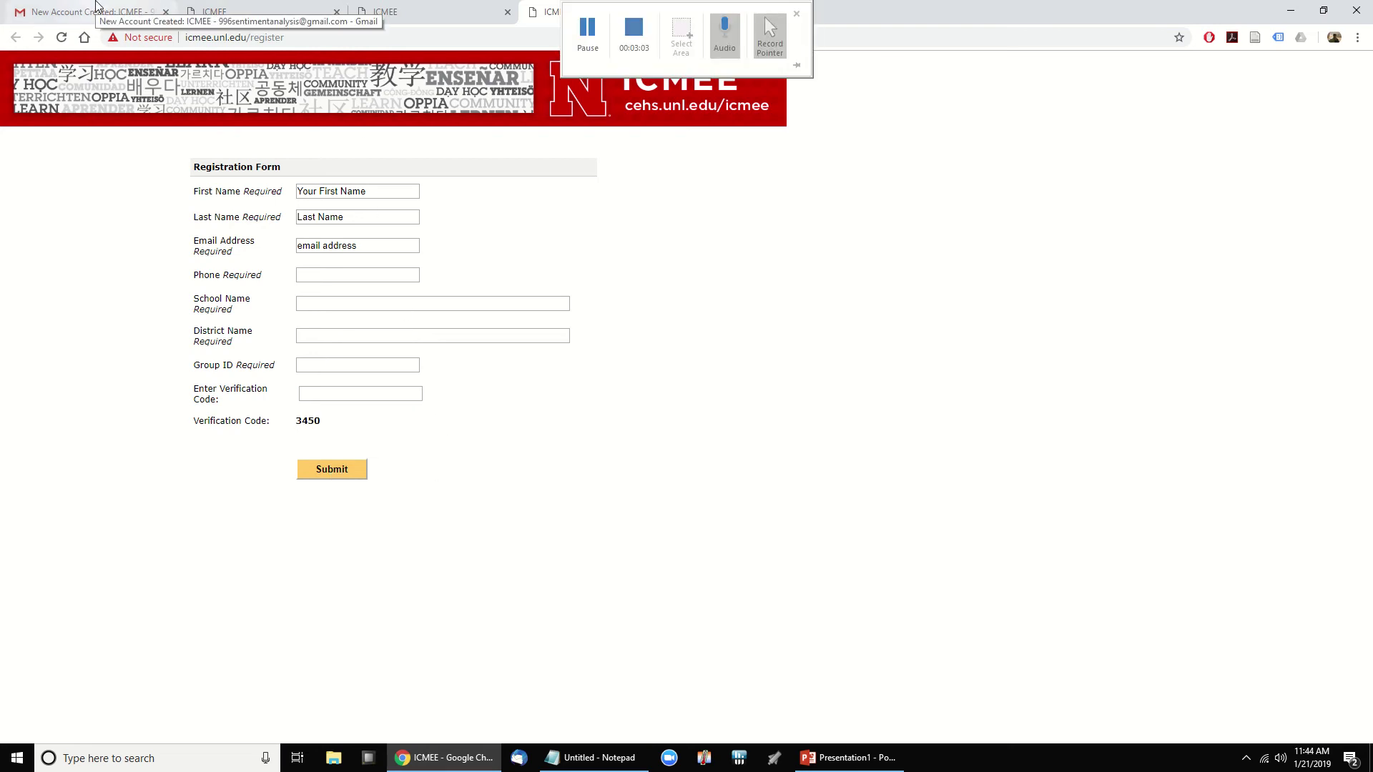
pyautogui.moveTo(384, 246); pyautogui.dragTo(264, 252)
pyautogui.click(263, 251)
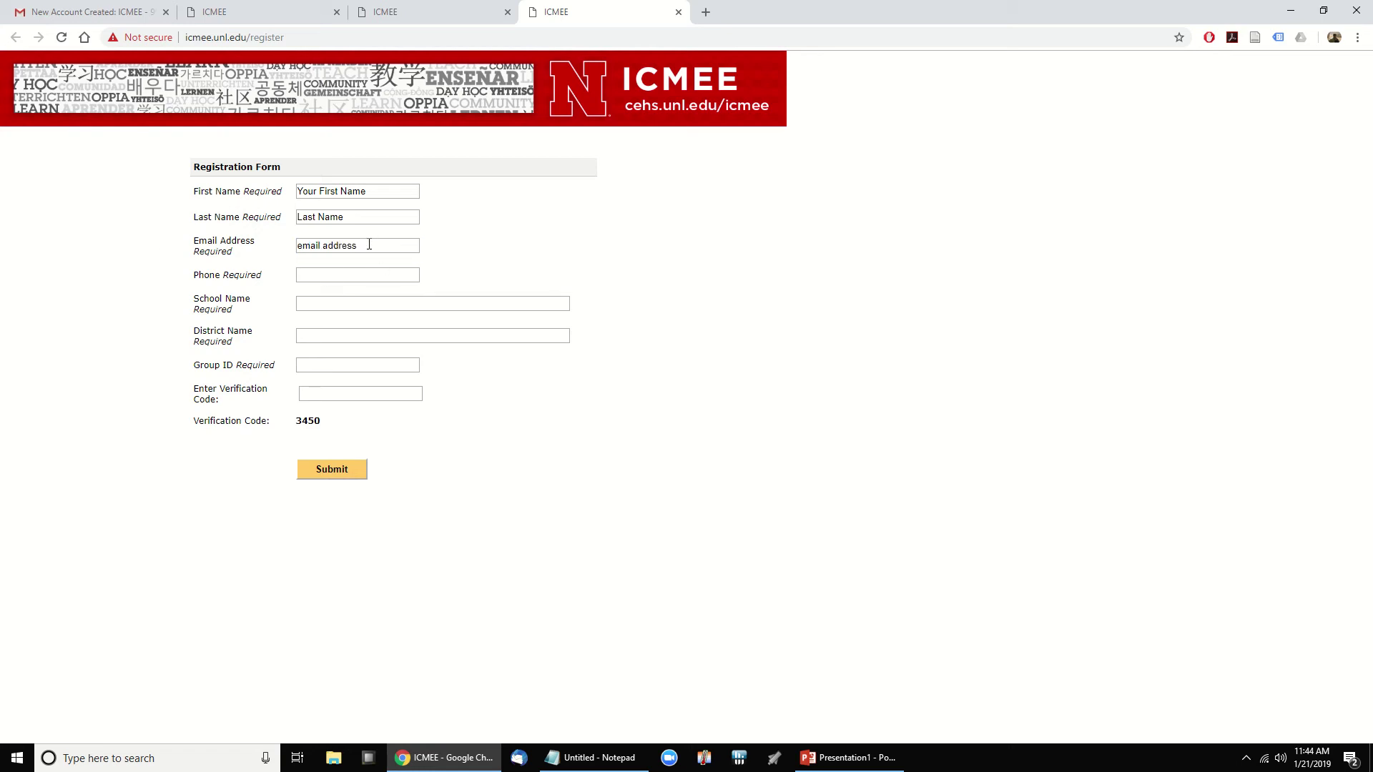
pyautogui.moveTo(369, 245); pyautogui.dragTo(272, 249)
pyautogui.click(266, 250)
# Return to the Gmail inbox, reopen the "New Account Created: ICMEE" email and select the account password in it
pyautogui.click(118, 12)
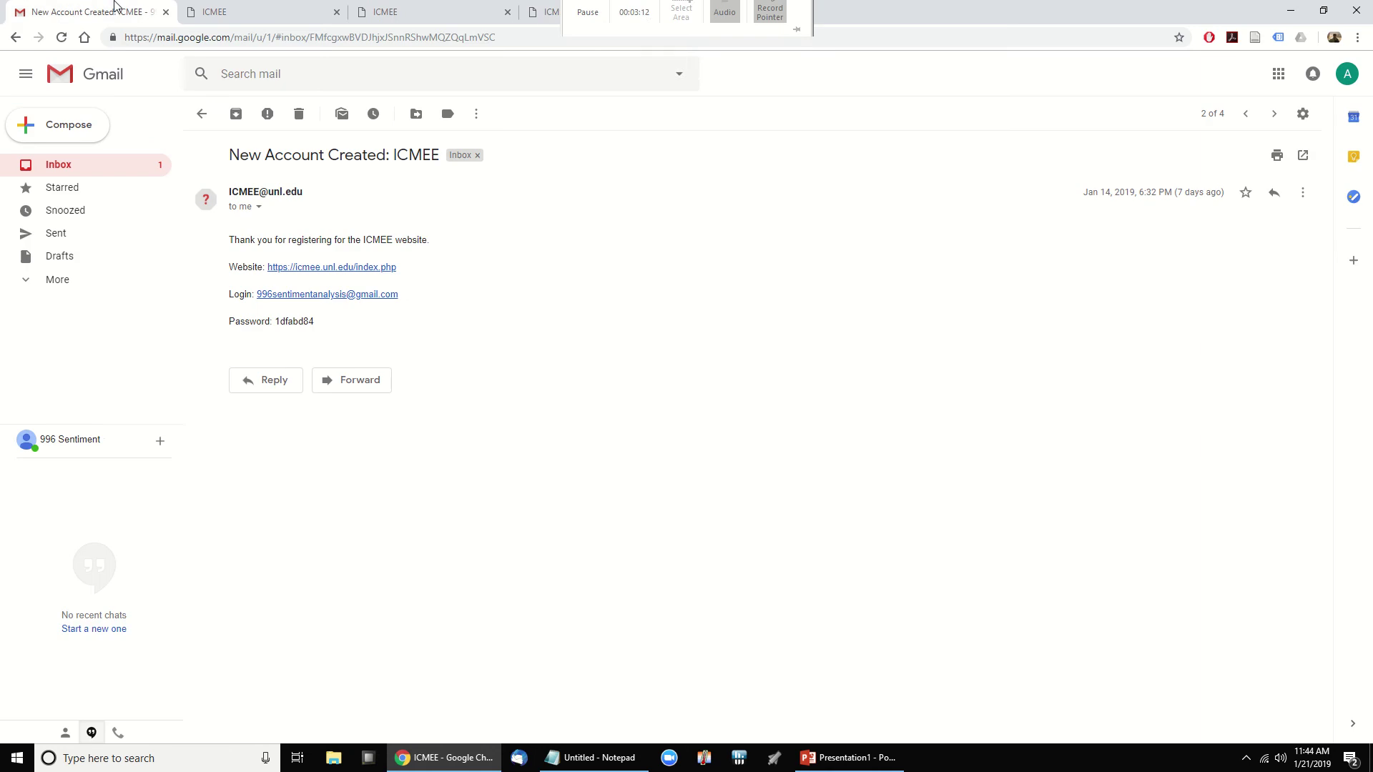
pyautogui.click(207, 113)
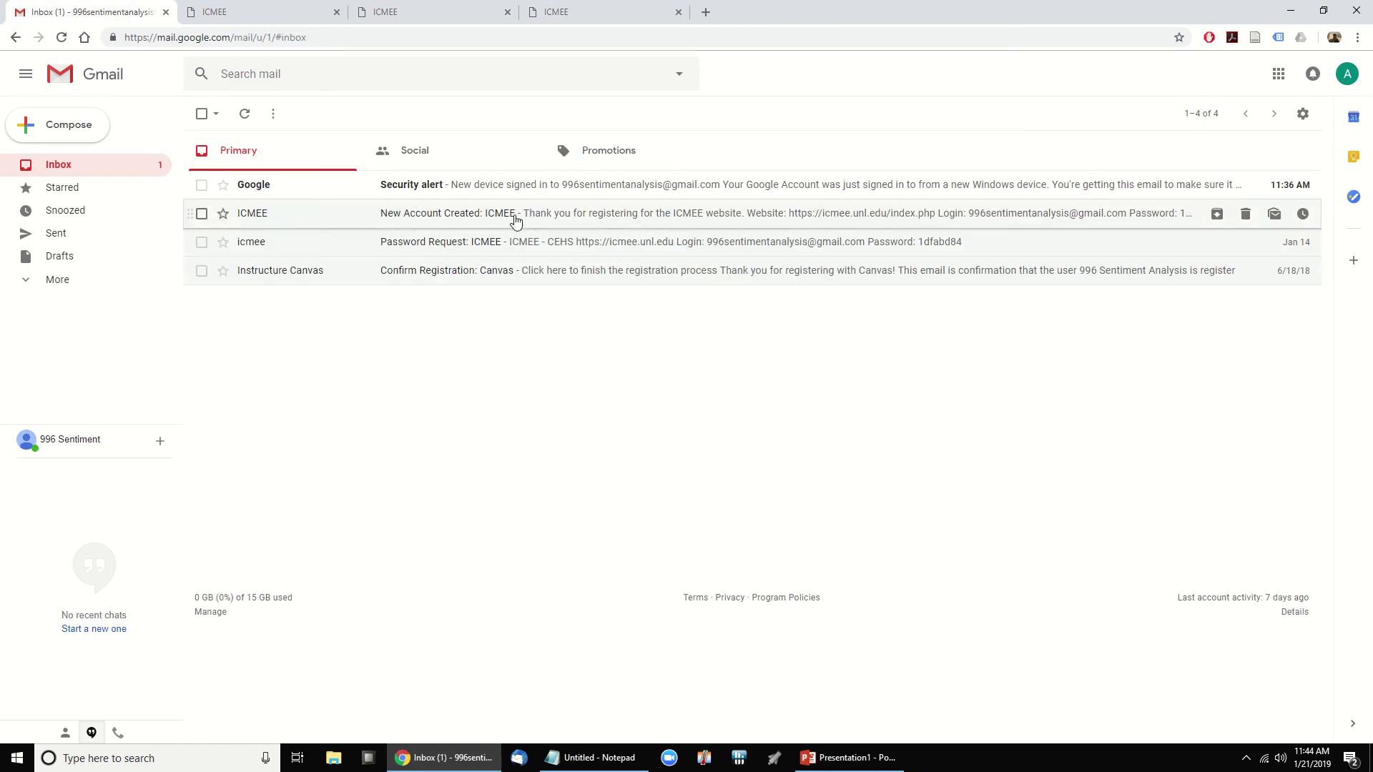
pyautogui.click(581, 220)
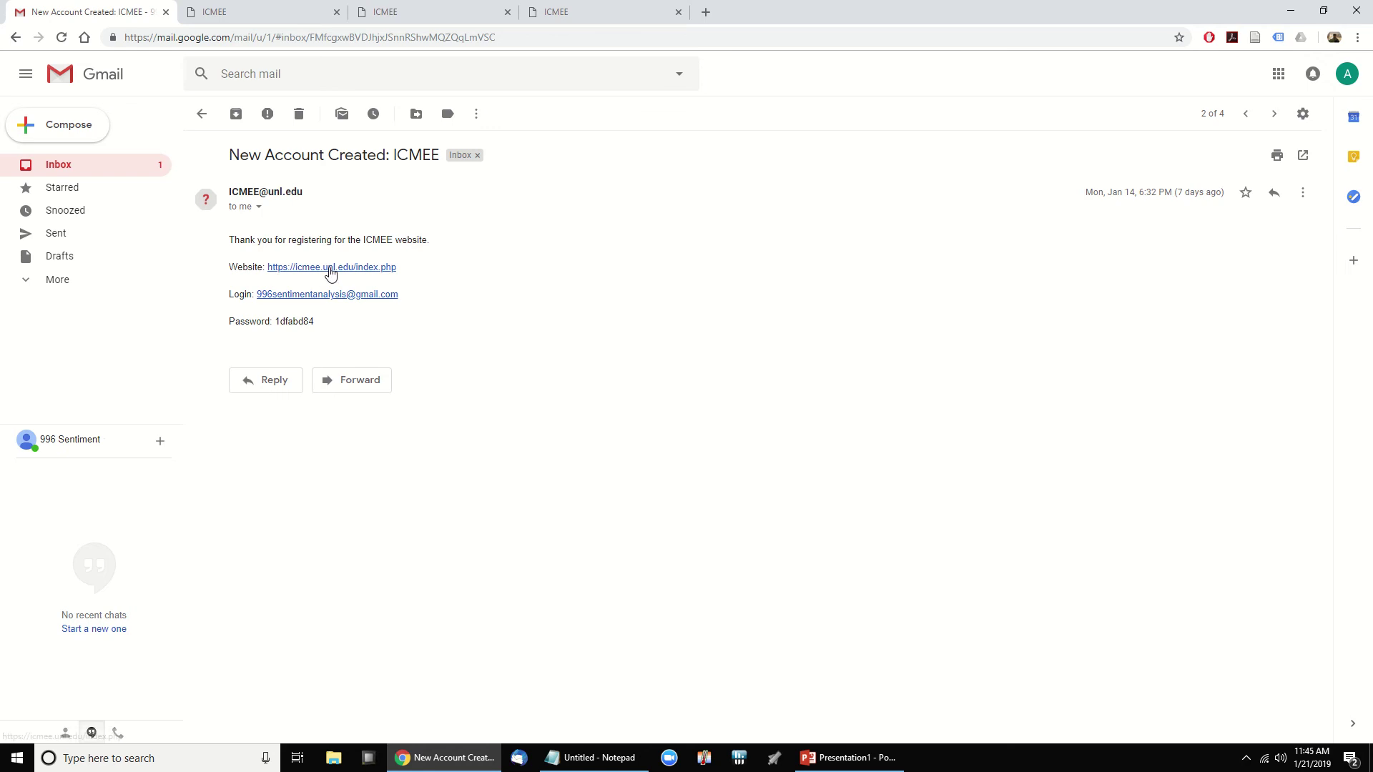
pyautogui.doubleClick(292, 320)
# Paste the account password on the ICMEE sign-in page that already holds the account email, and log in
pyautogui.click(426, 12)
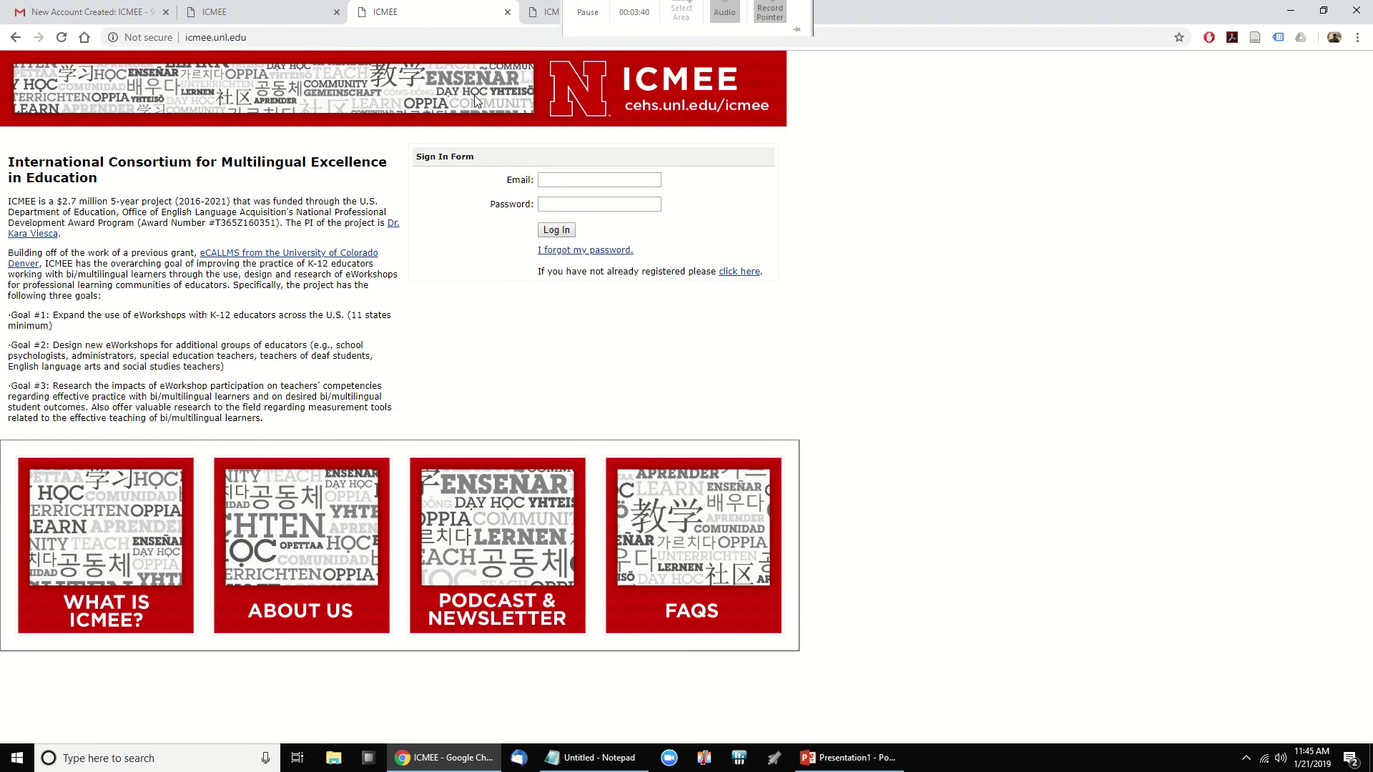
pyautogui.click(298, 13)
pyautogui.click(591, 199)
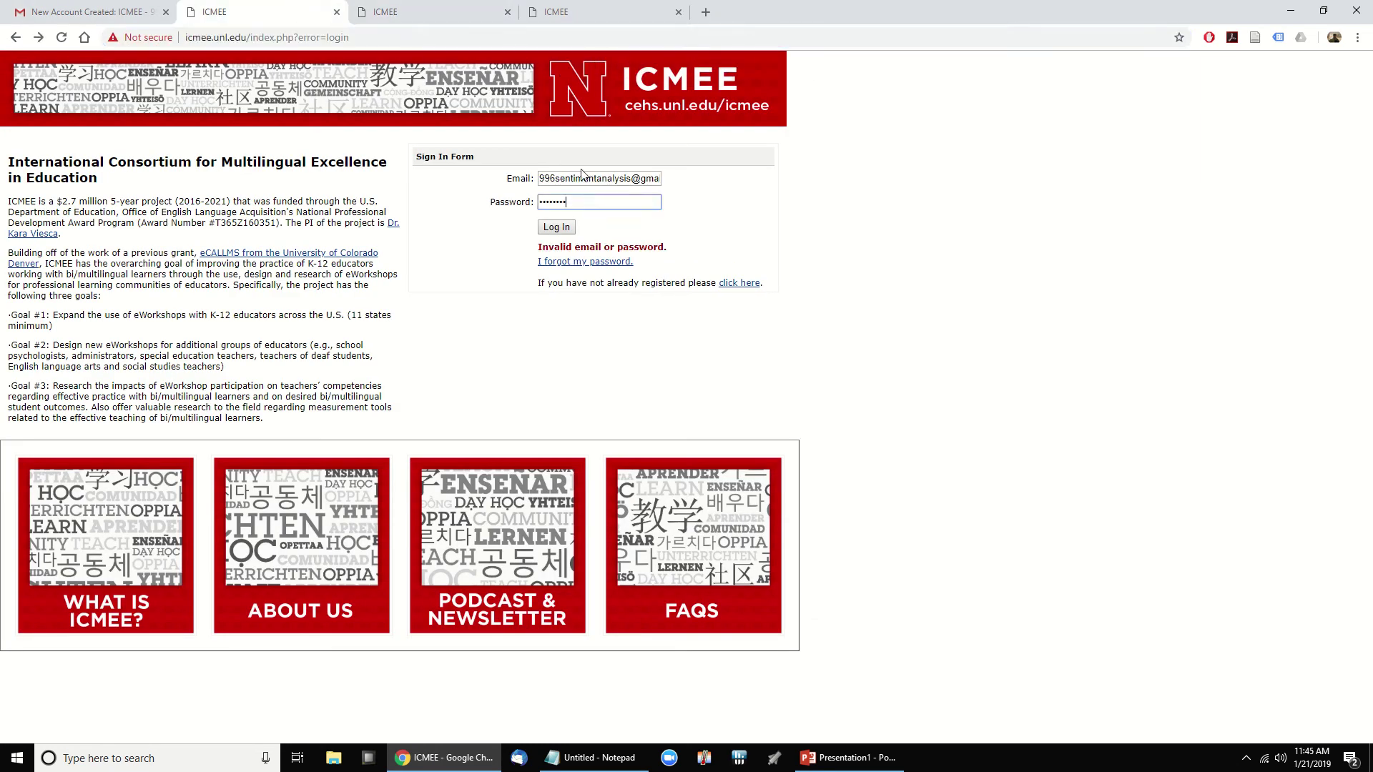
pyautogui.click(579, 176)
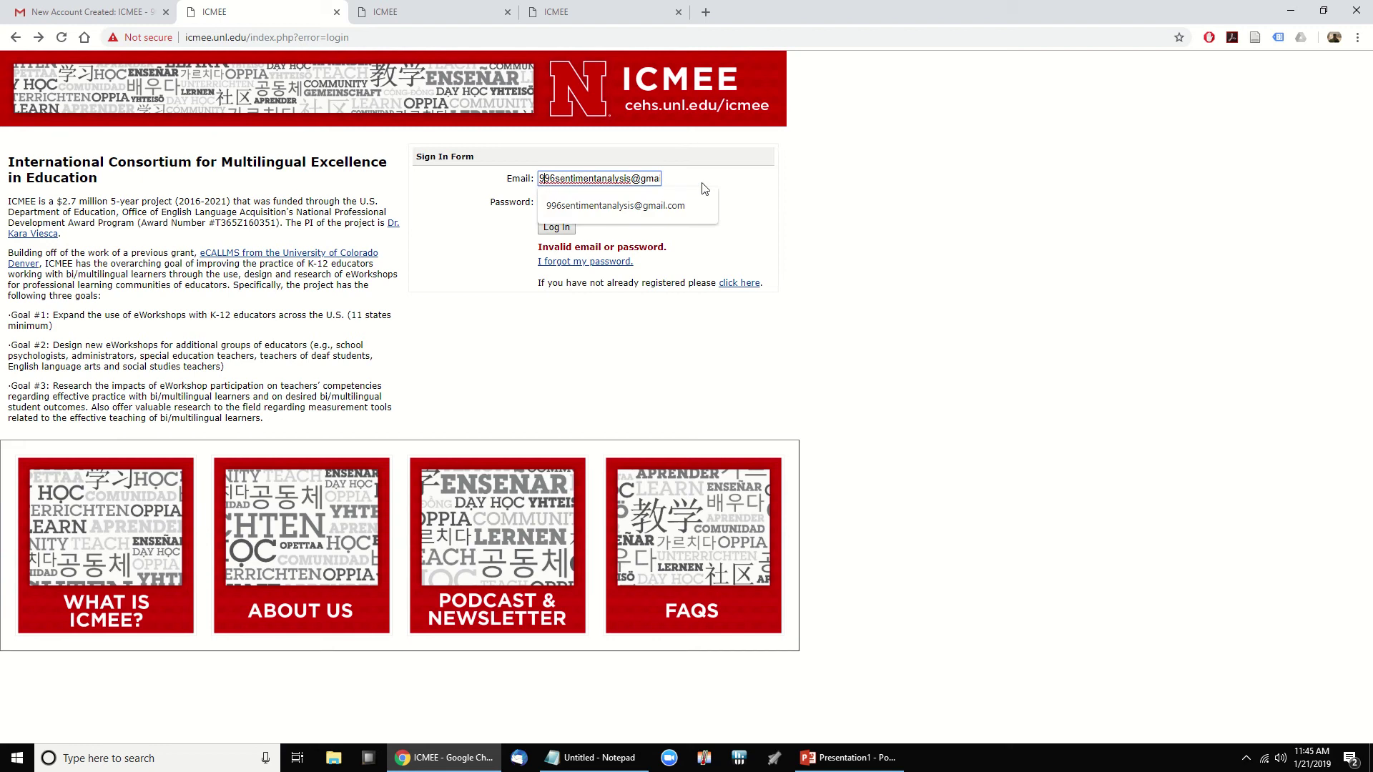
pyautogui.click(660, 202)
pyautogui.click(588, 202)
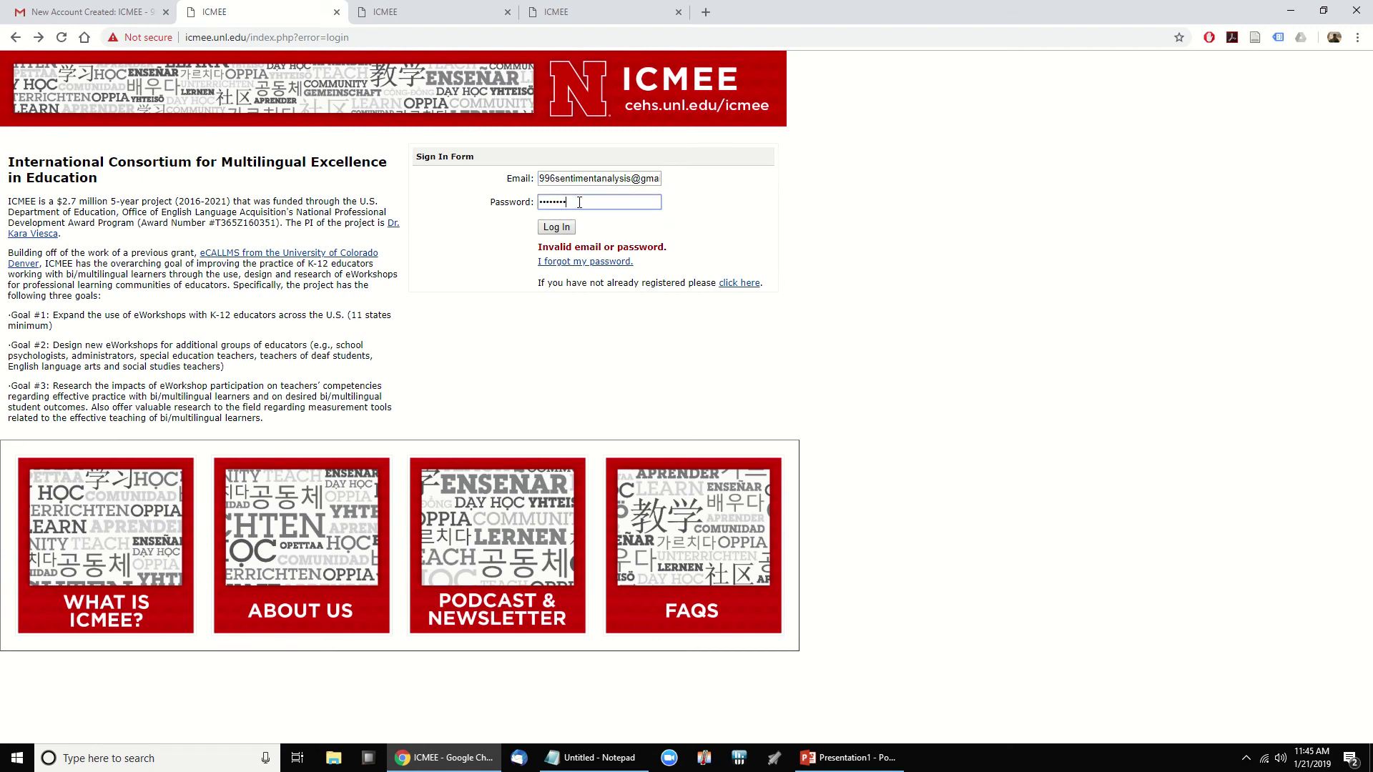
pyautogui.hotkey('ctrl', 'v')
pyautogui.click(557, 228)
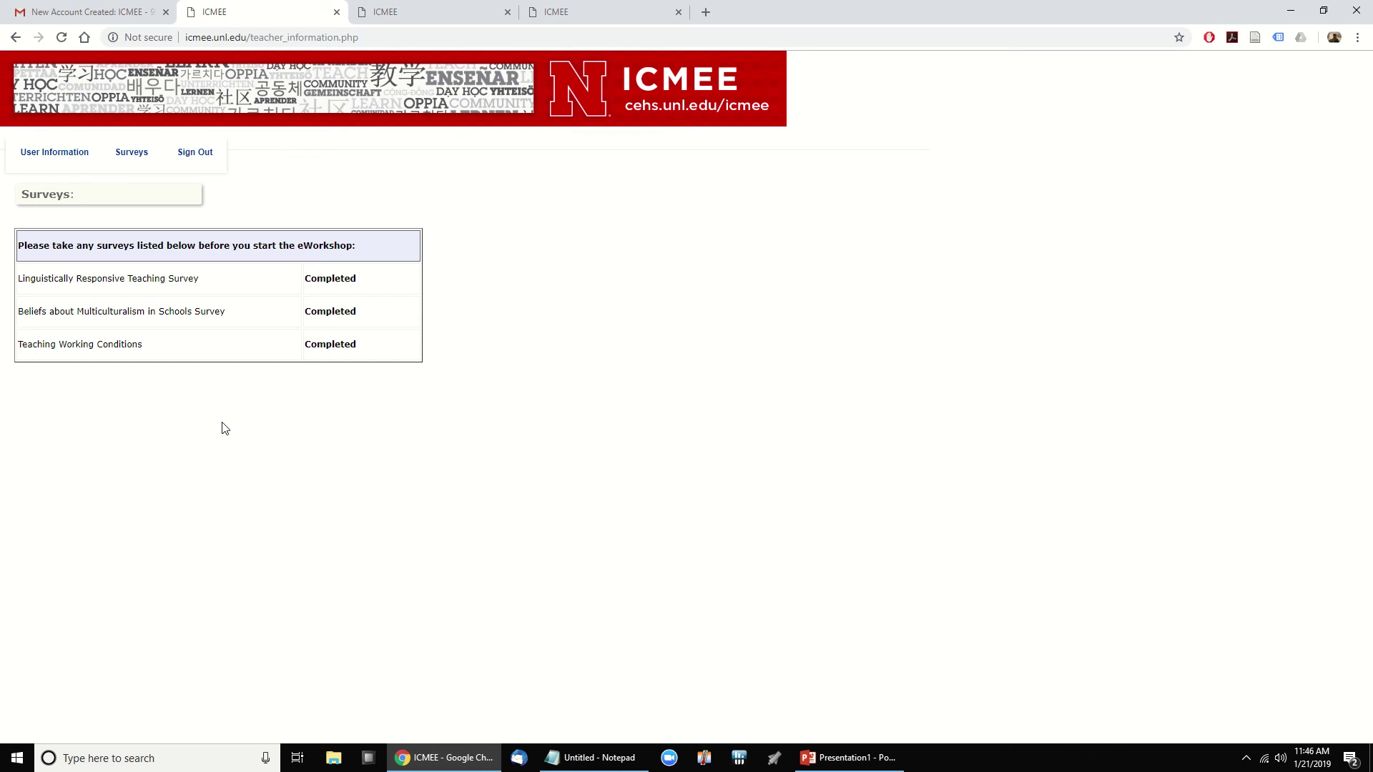
# Revisit the account email and the blank ICMEE sign-in page, and switch to PowerPoint
pyautogui.click(153, 9)
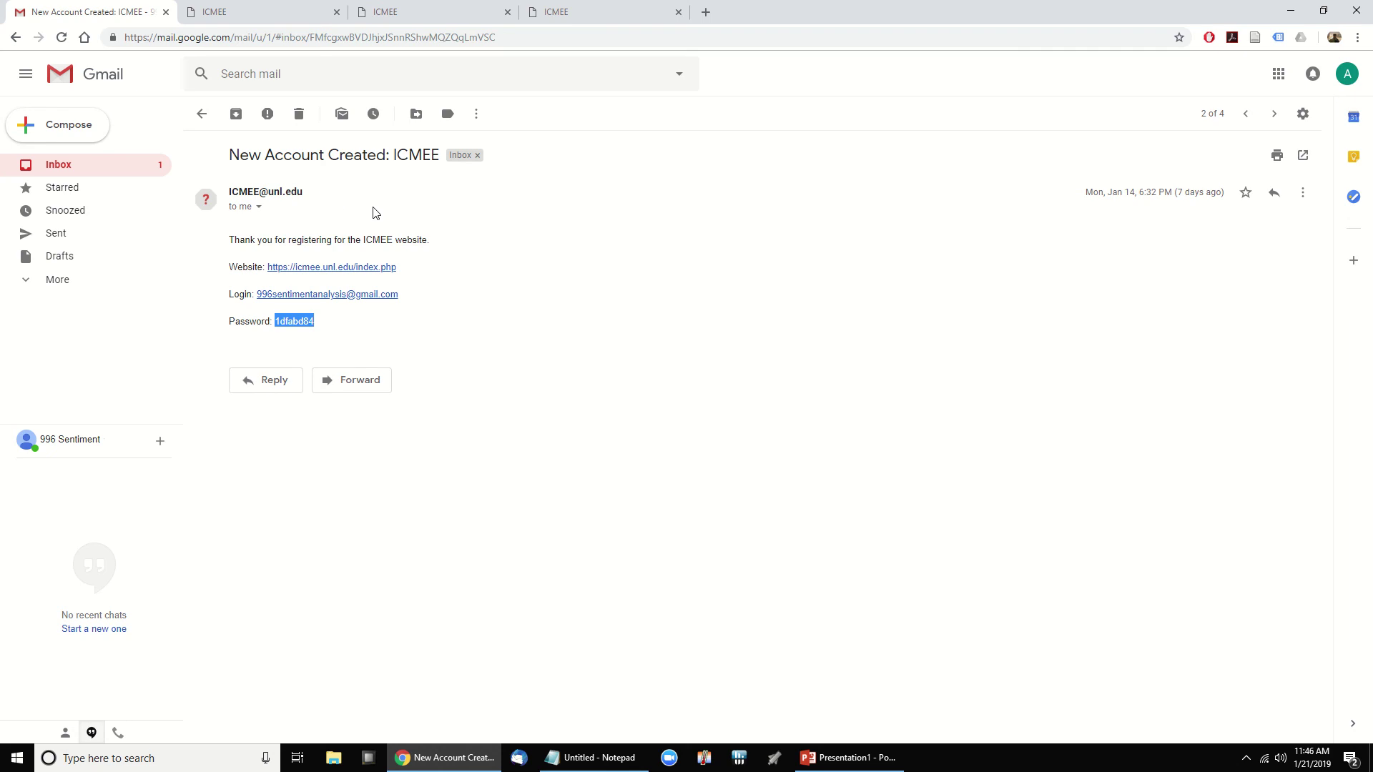
pyautogui.click(399, 10)
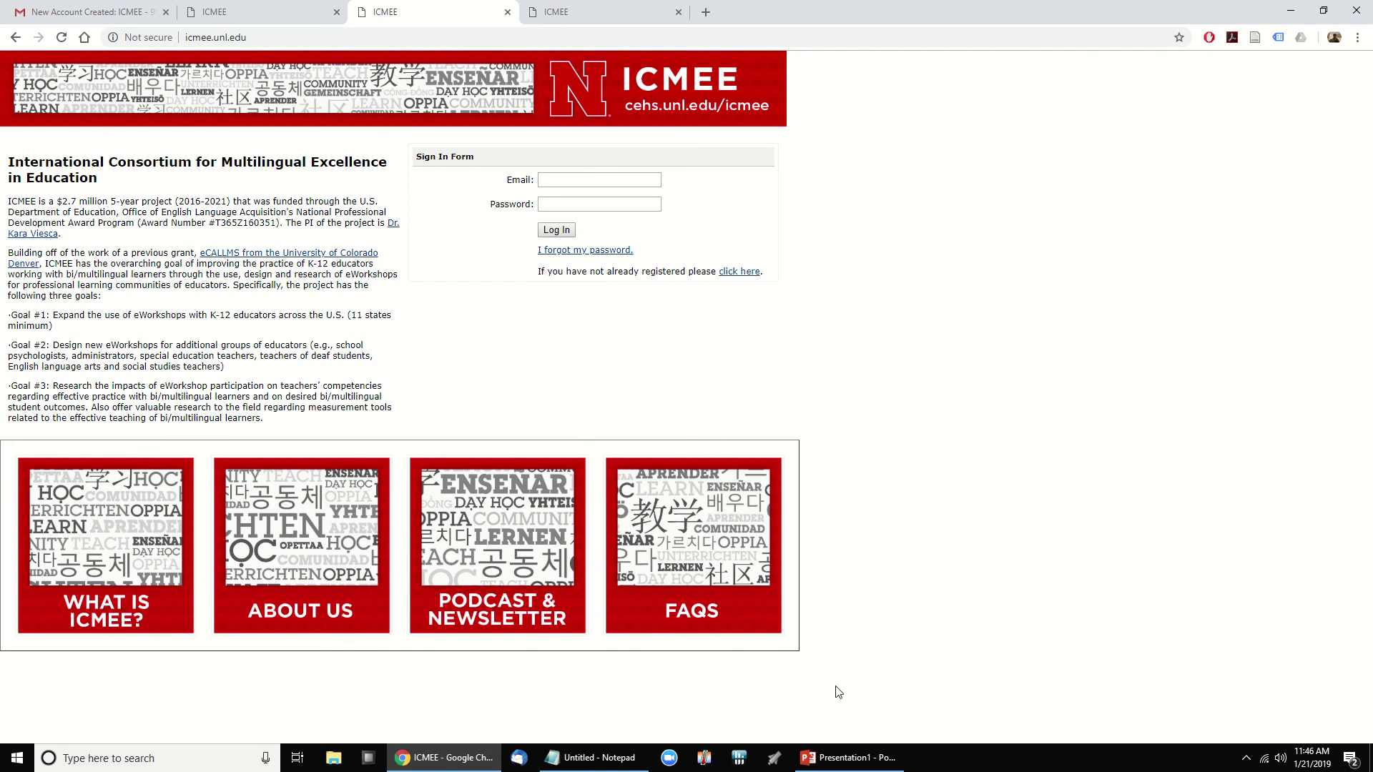
pyautogui.click(847, 758)
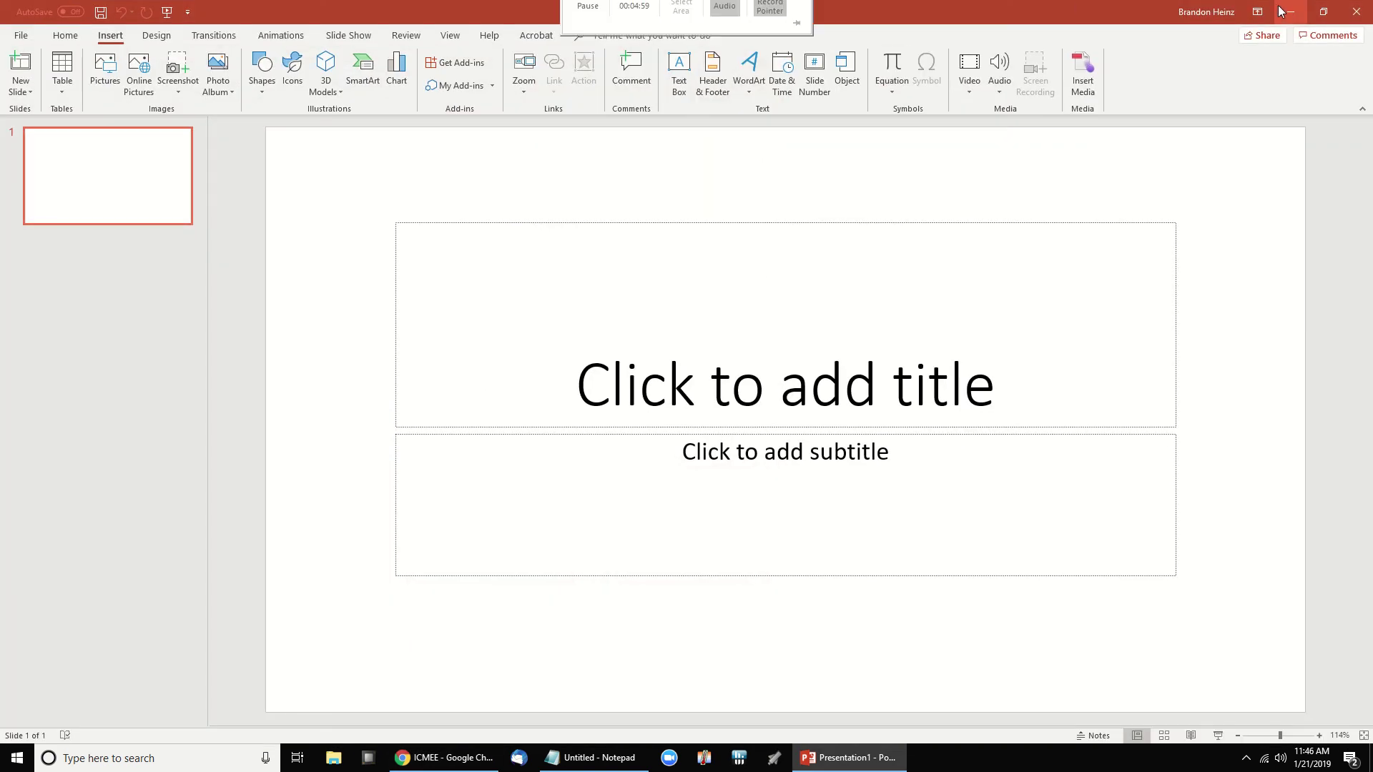